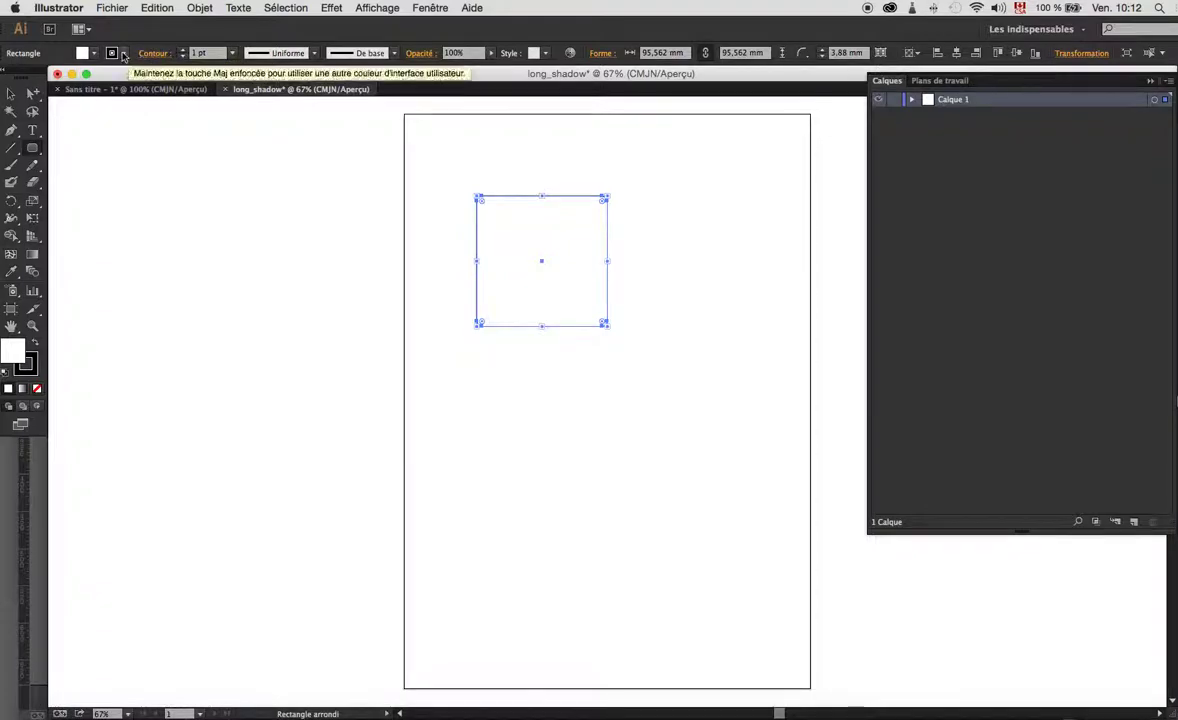
- Fill the rounded square with the yellow swatch C=5 M=0 J=90 N=0
{"action": "left_click", "coordinate": [91, 55]}
{"action": "left_click", "coordinate": [91, 55]}
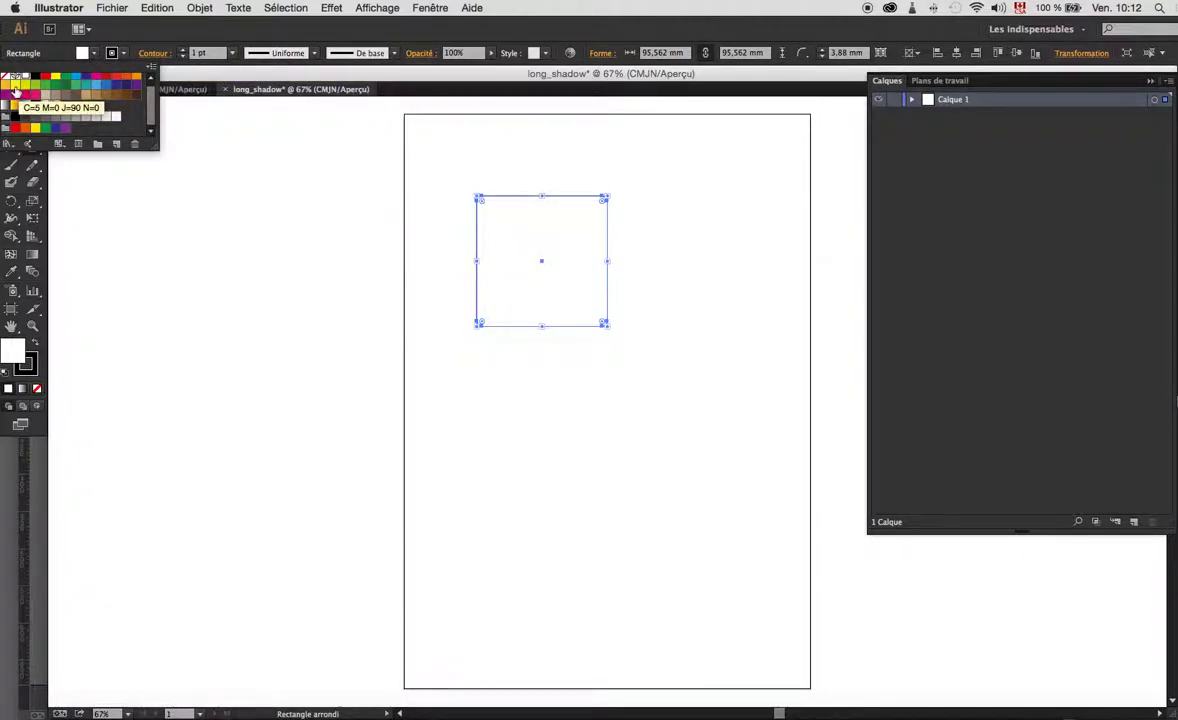
{"action": "left_click", "coordinate": [16, 85]}
{"action": "left_click", "coordinate": [10, 93]}
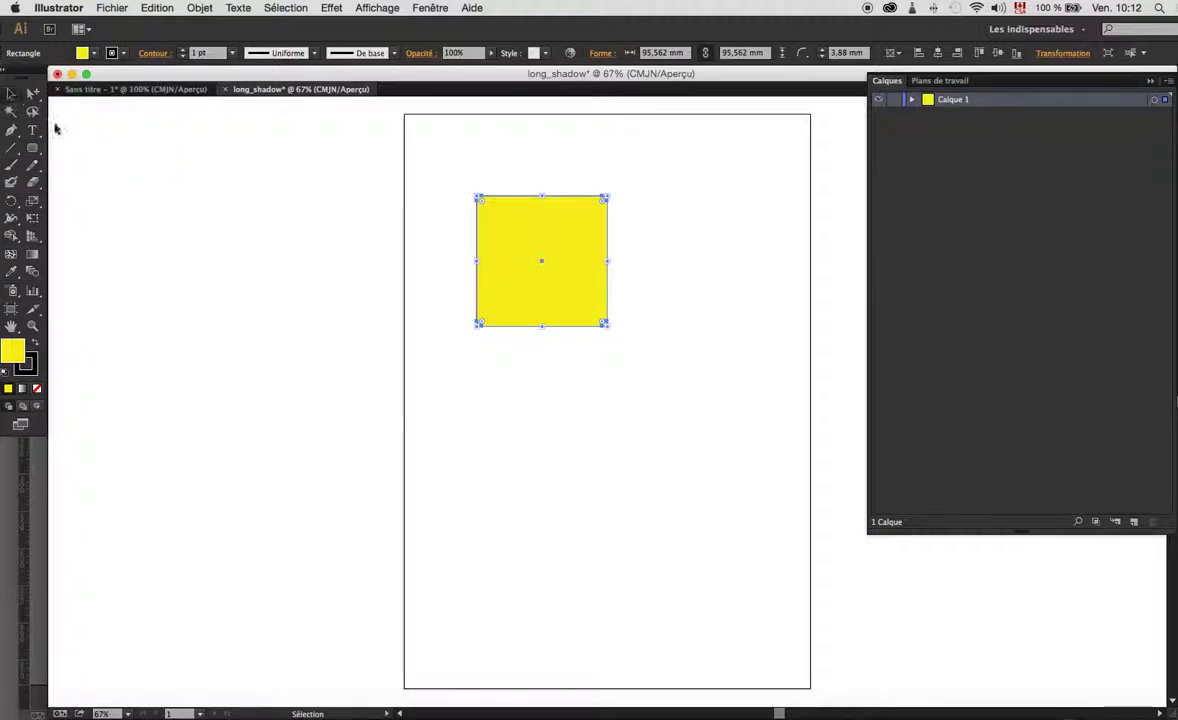
{"action": "left_click", "coordinate": [100, 155]}
- Remove the outline from the yellow rounded square, keeping its fill
{"action": "left_click", "coordinate": [596, 301]}
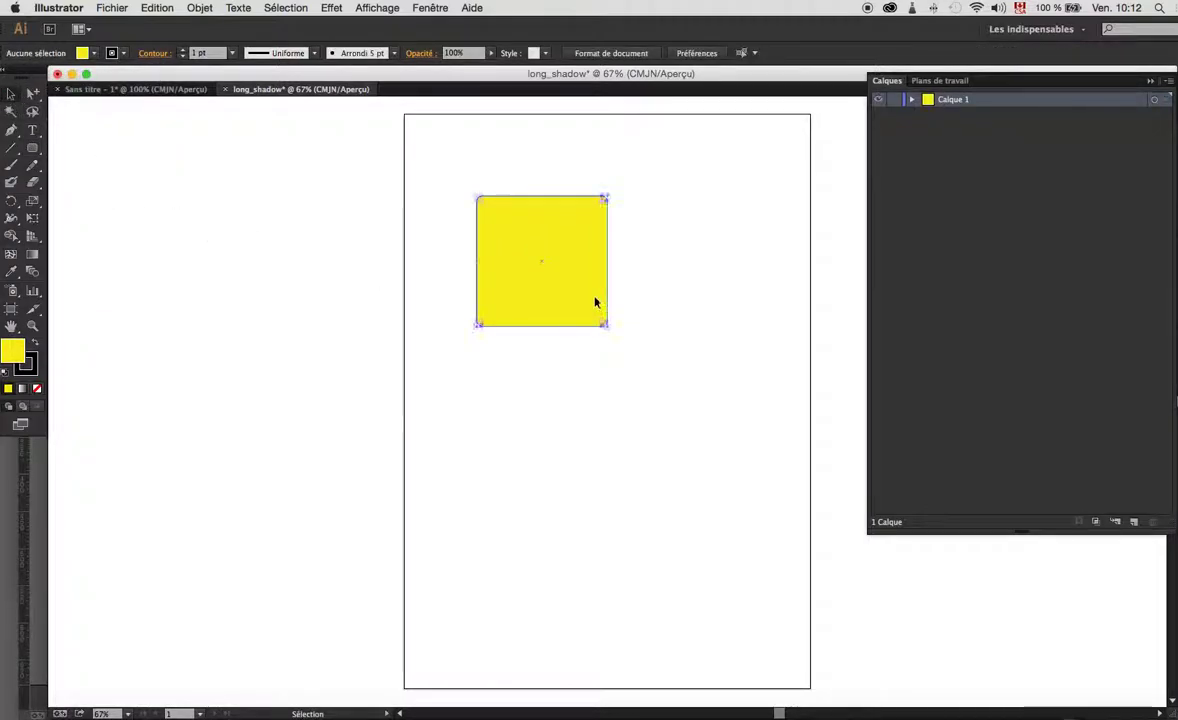
{"action": "left_click", "coordinate": [34, 373]}
{"action": "left_click", "coordinate": [37, 389]}
{"action": "left_click", "coordinate": [15, 349]}
{"action": "left_click", "coordinate": [271, 333]}
{"action": "left_click", "coordinate": [530, 297]}
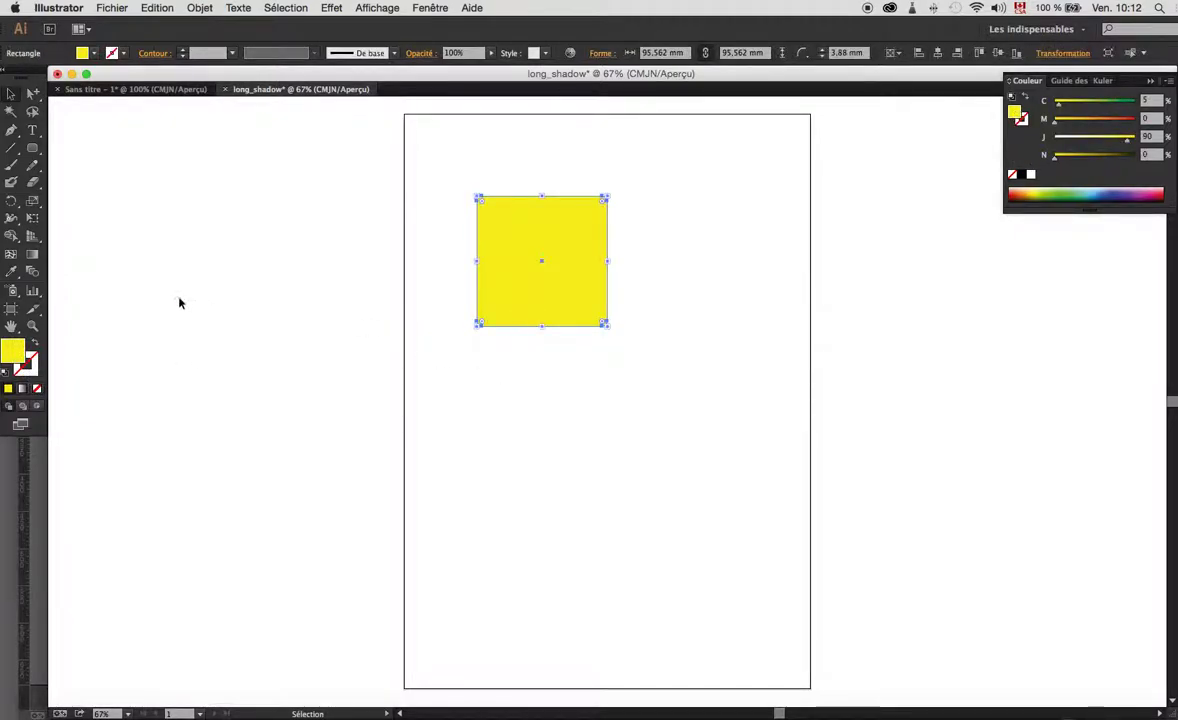
{"action": "left_click", "coordinate": [300, 287]}
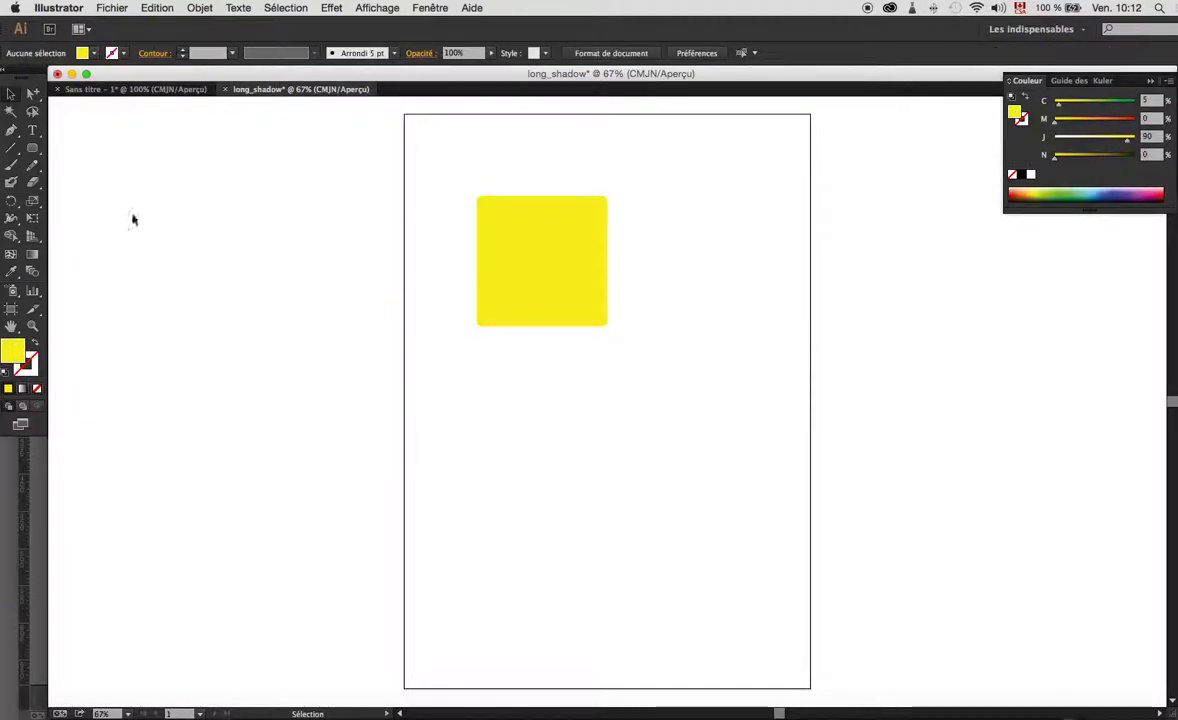
- Create a text frame beside the artboard containing the letter "i" in Myriad Pro Regular at 72 pt
{"action": "left_click", "coordinate": [32, 130]}
{"action": "left_click_drag", "start_coordinate": [294, 203], "coordinate": [405, 354]}
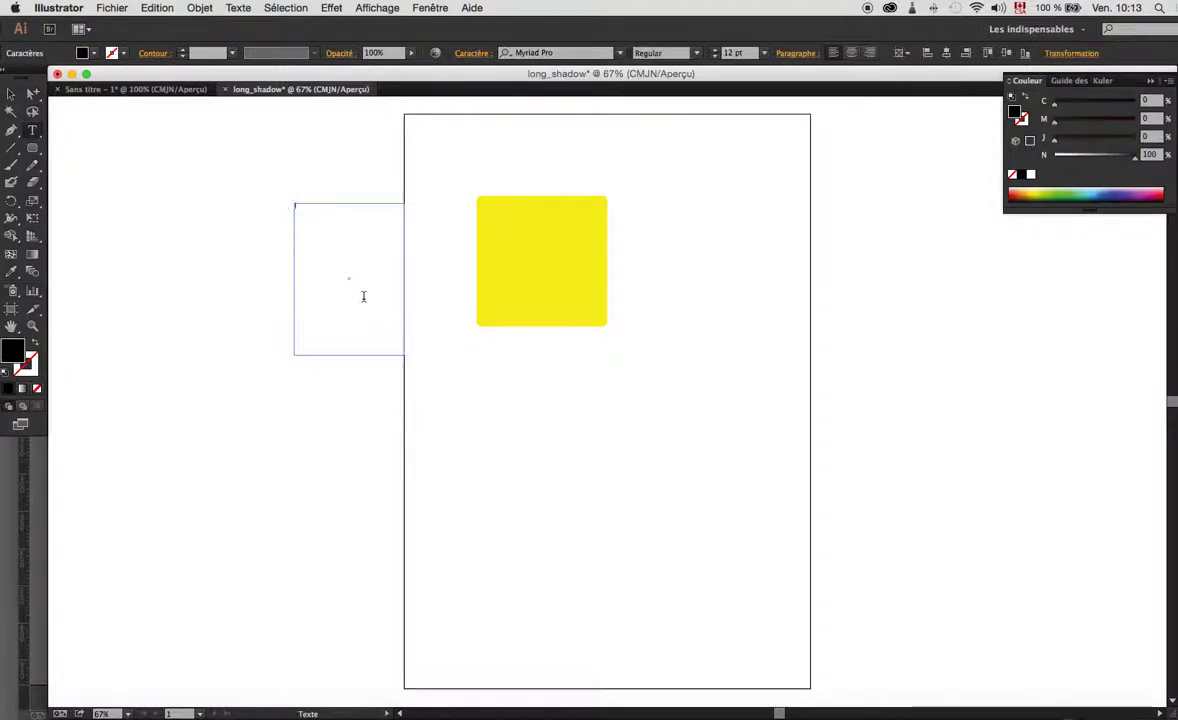
{"action": "key", "text": "Escape"}
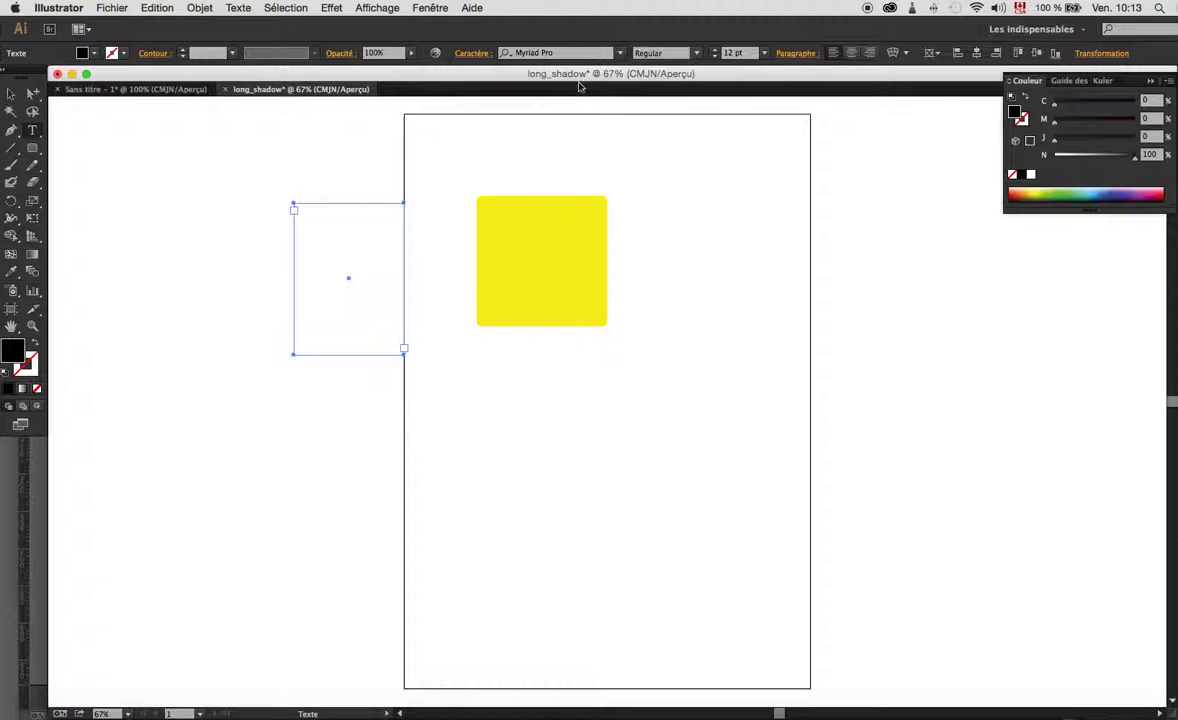
{"action": "left_click", "coordinate": [764, 52]}
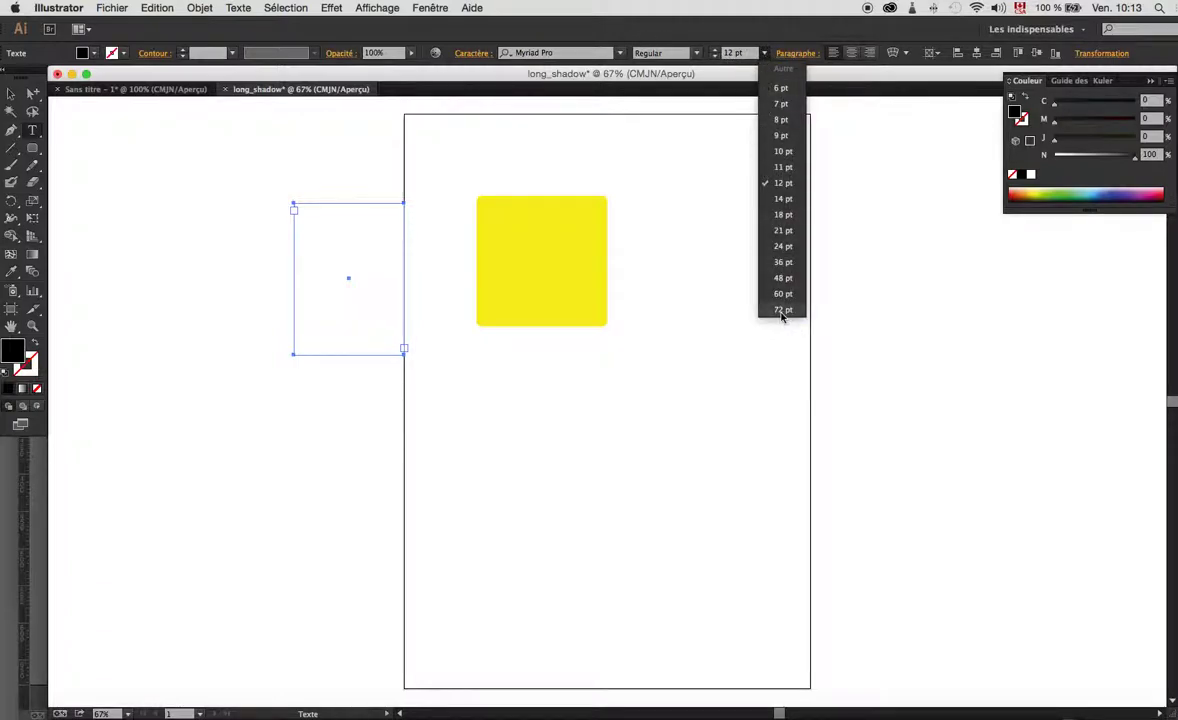
{"action": "left_click", "coordinate": [783, 312]}
{"action": "left_click", "coordinate": [11, 94]}
{"action": "left_click", "coordinate": [158, 216]}
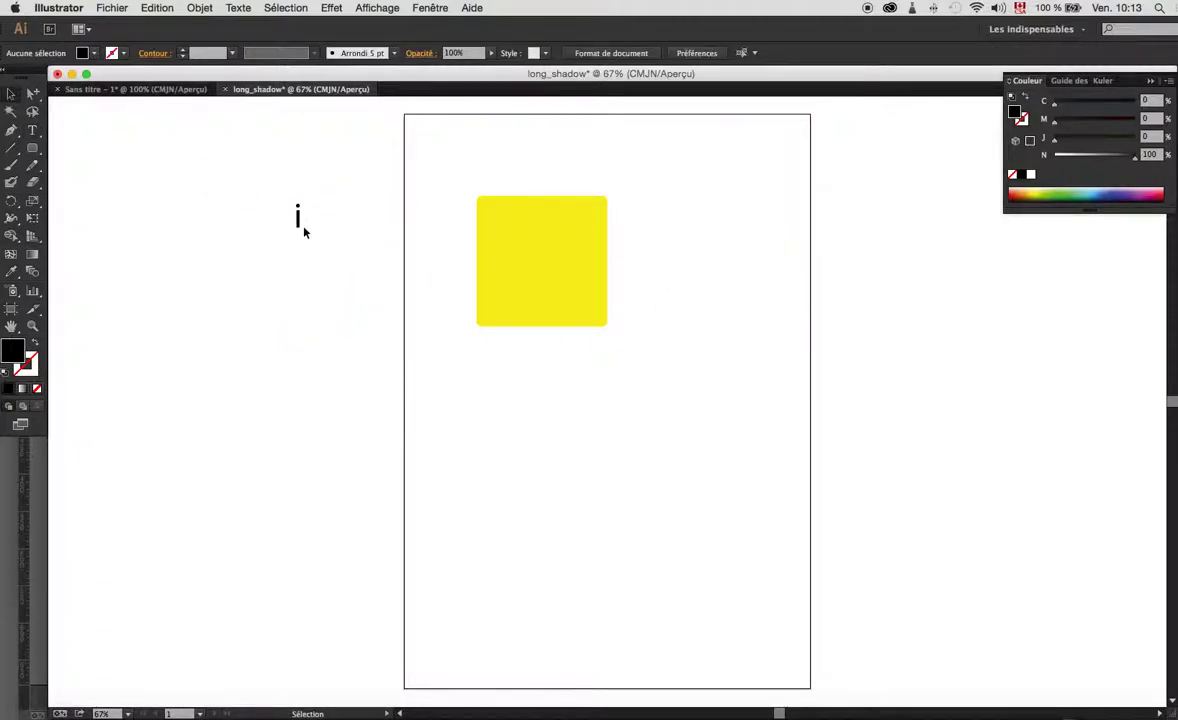
- Convert the letter "i" into vector outlines with Vectoriser
{"action": "left_click", "coordinate": [300, 222]}
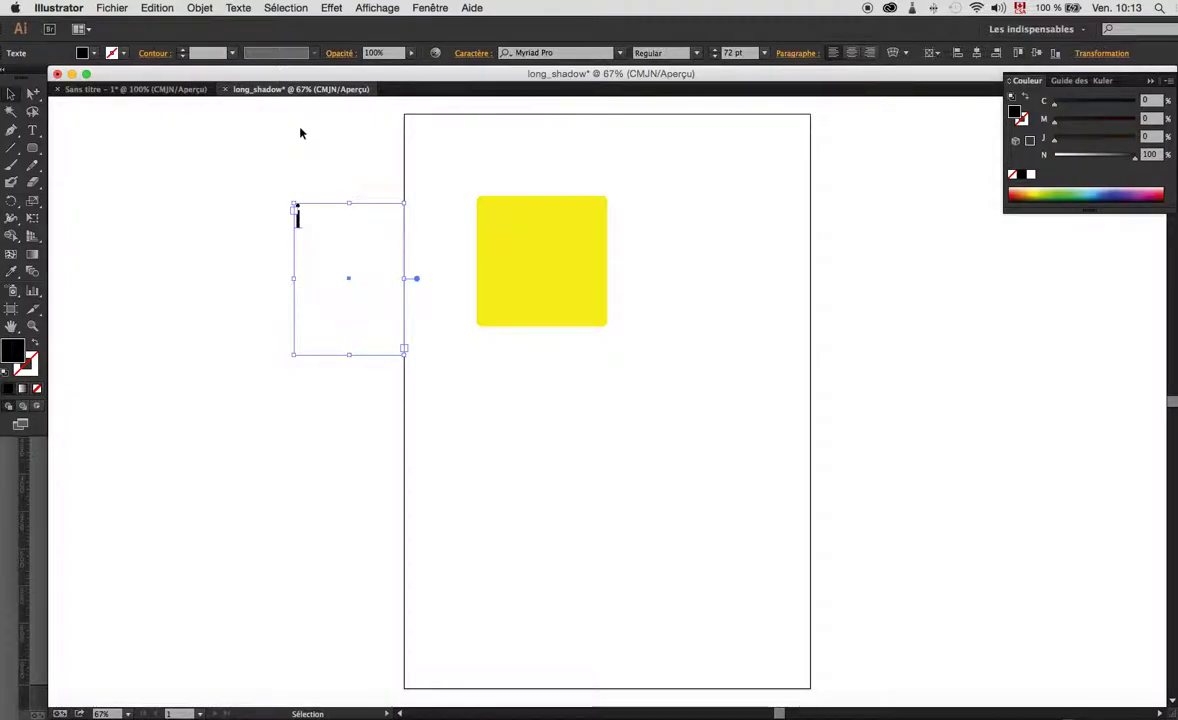
{"action": "left_click", "coordinate": [199, 8]}
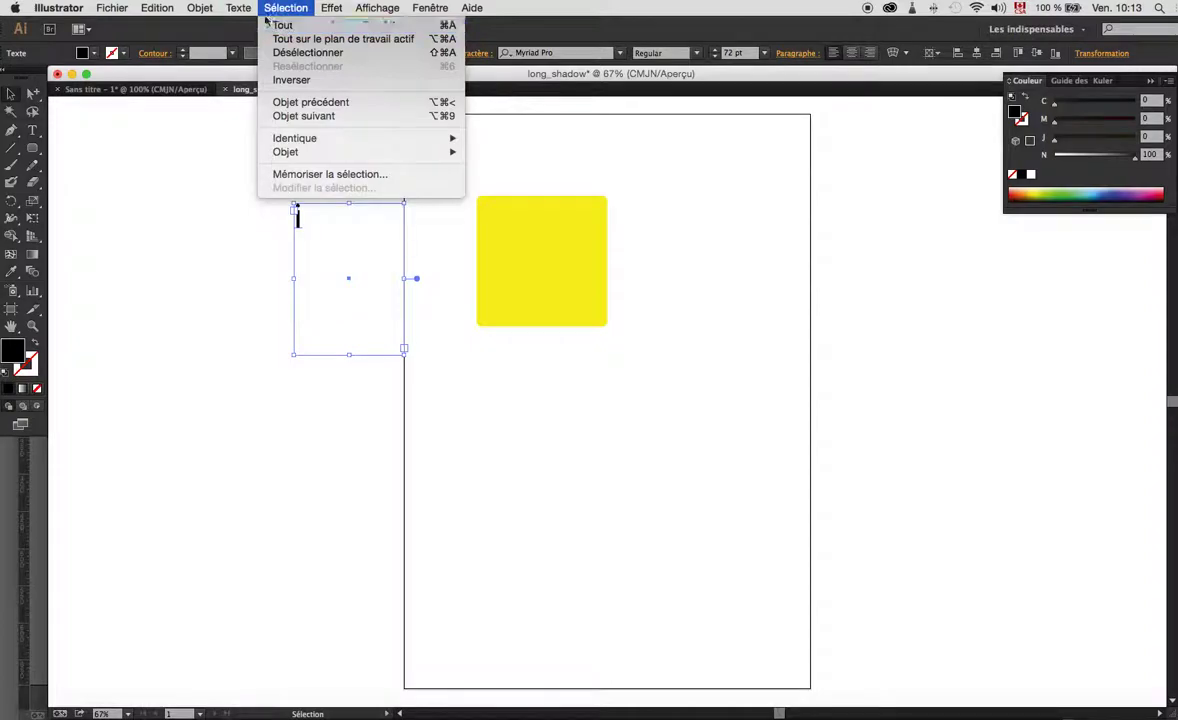
{"action": "mouse_move", "coordinate": [238, 8]}
{"action": "mouse_move", "coordinate": [278, 188]}
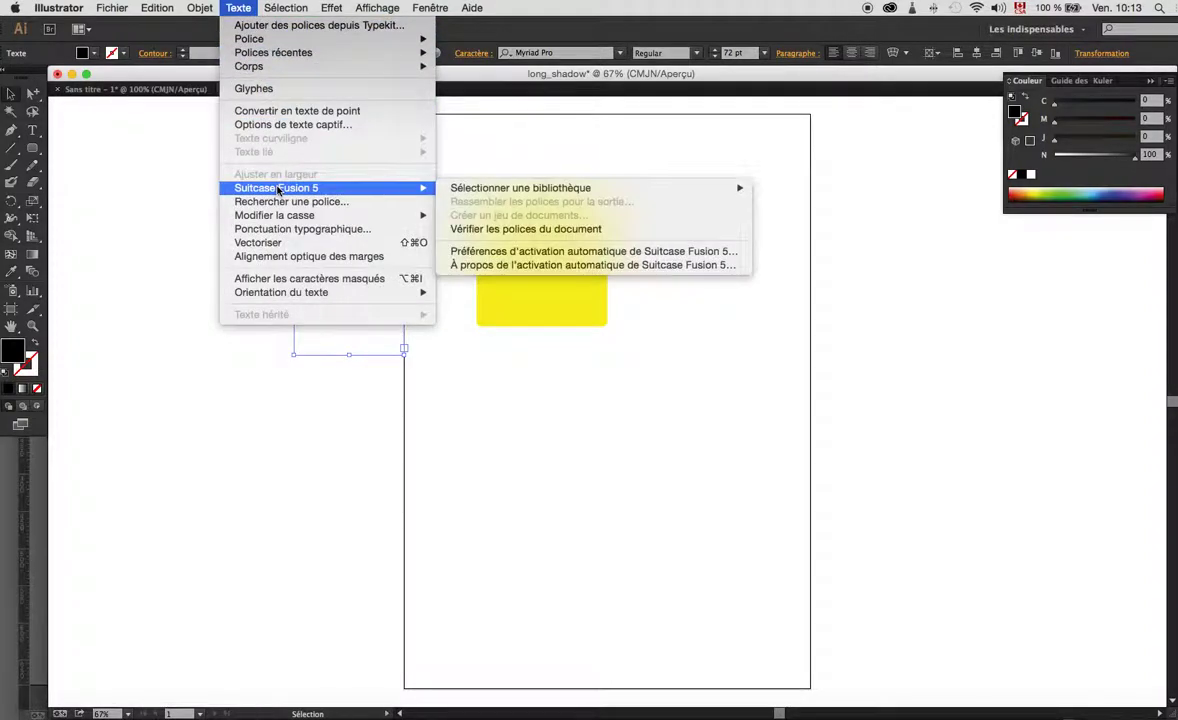
{"action": "left_click", "coordinate": [272, 242]}
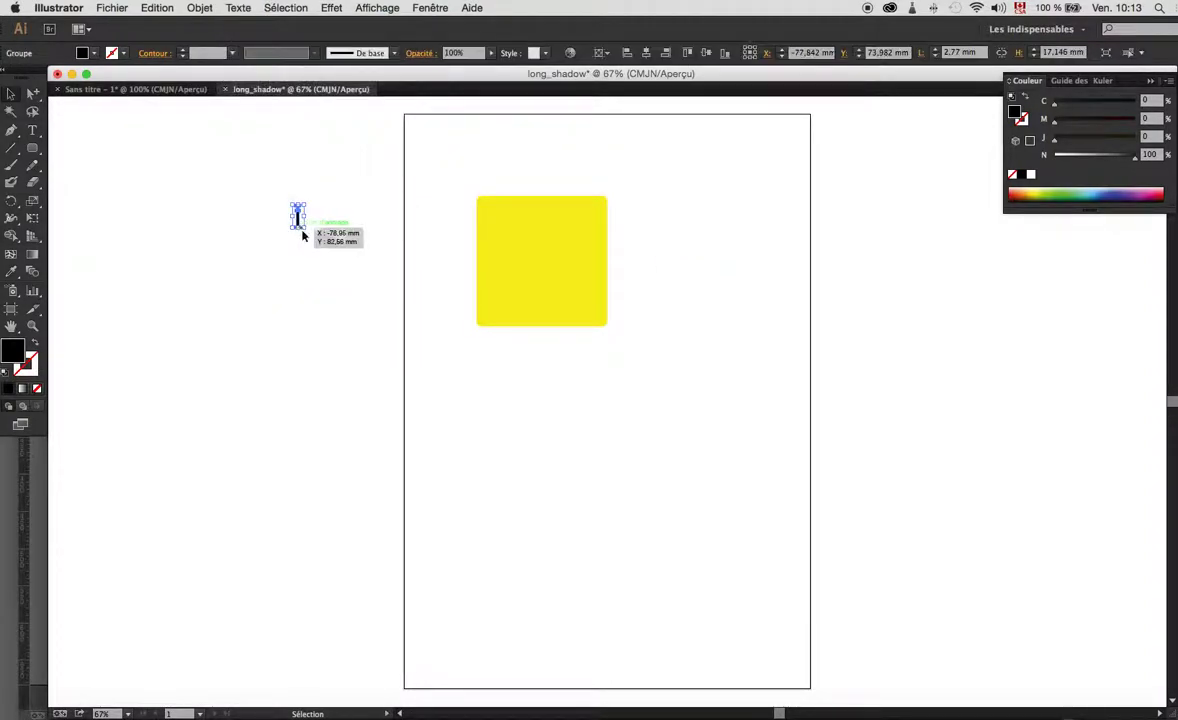
- Enlarge the outlined "i" to about 62.5 mm tall and place it in the middle of the yellow square
{"action": "left_click_drag", "start_coordinate": [304, 222], "coordinate": [536, 345]}
{"action": "left_click_drag", "start_coordinate": [525, 297], "coordinate": [545, 300]}
{"action": "left_click", "coordinate": [691, 245]}
- Align the "i" and the yellow square together on their horizontal and vertical centres
{"action": "left_click_drag", "start_coordinate": [450, 160], "coordinate": [623, 350]}
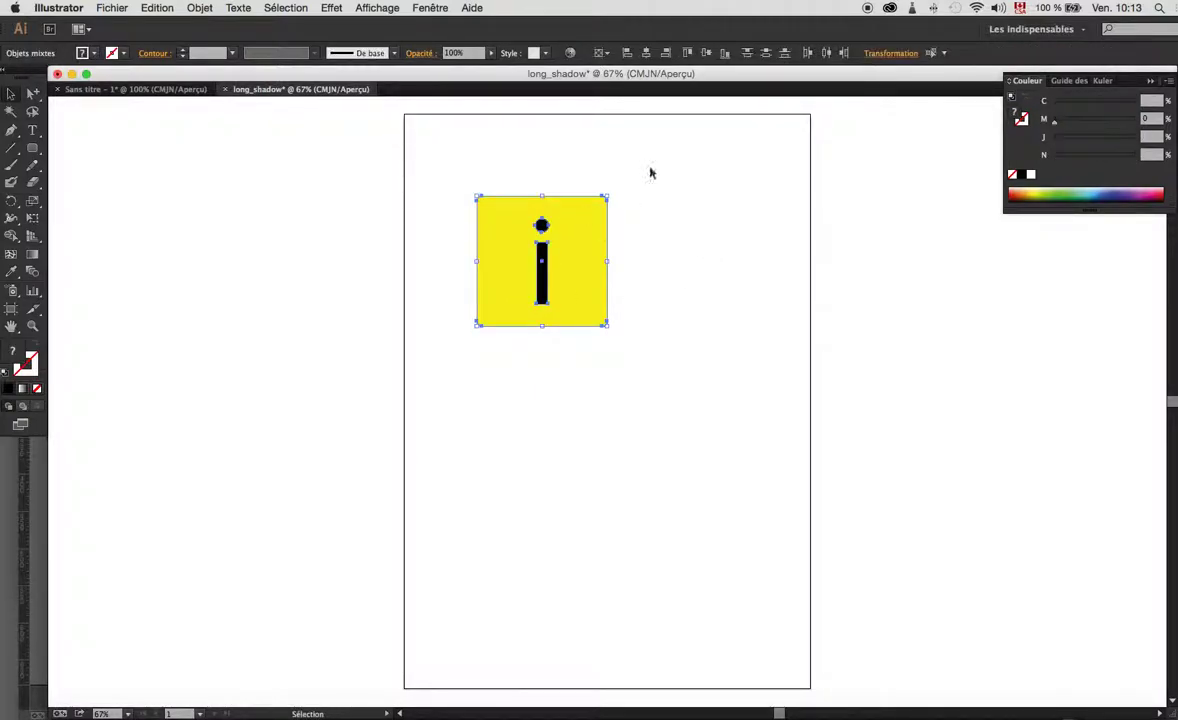
{"action": "left_click", "coordinate": [646, 52]}
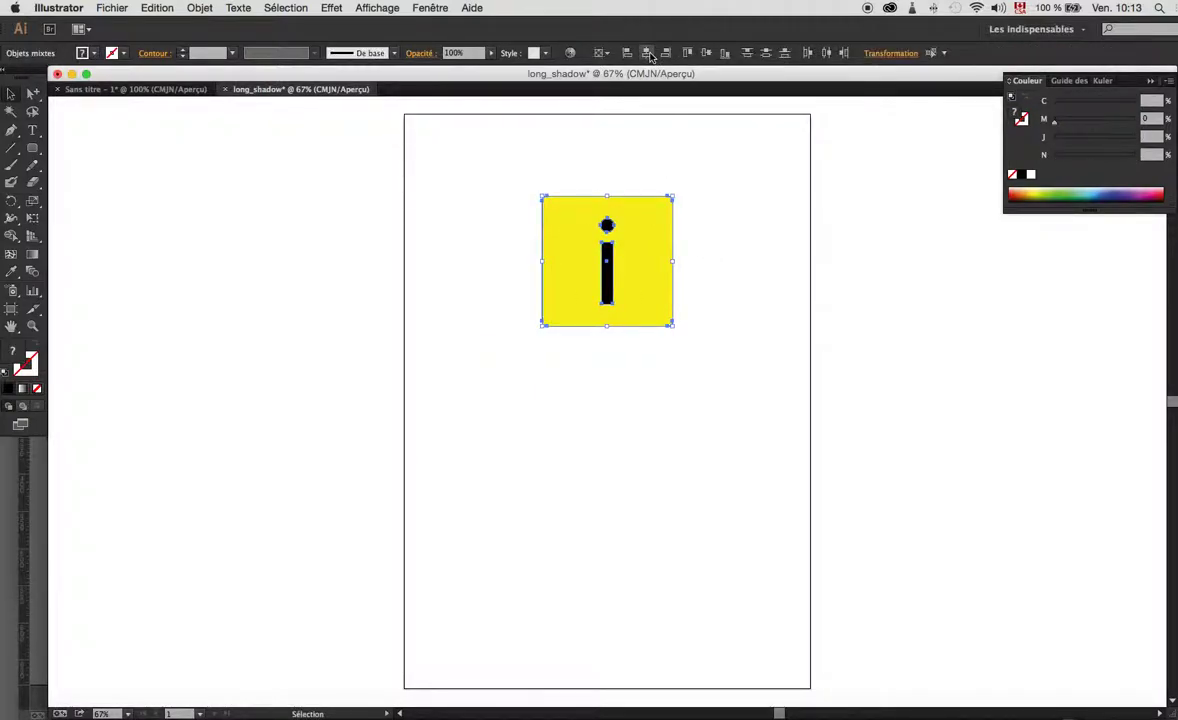
{"action": "left_click", "coordinate": [706, 52]}
{"action": "left_click", "coordinate": [708, 381]}
- Fill the letter "i" with red, C=0 M=100 J=100 N=0
{"action": "key", "text": "super+1"}
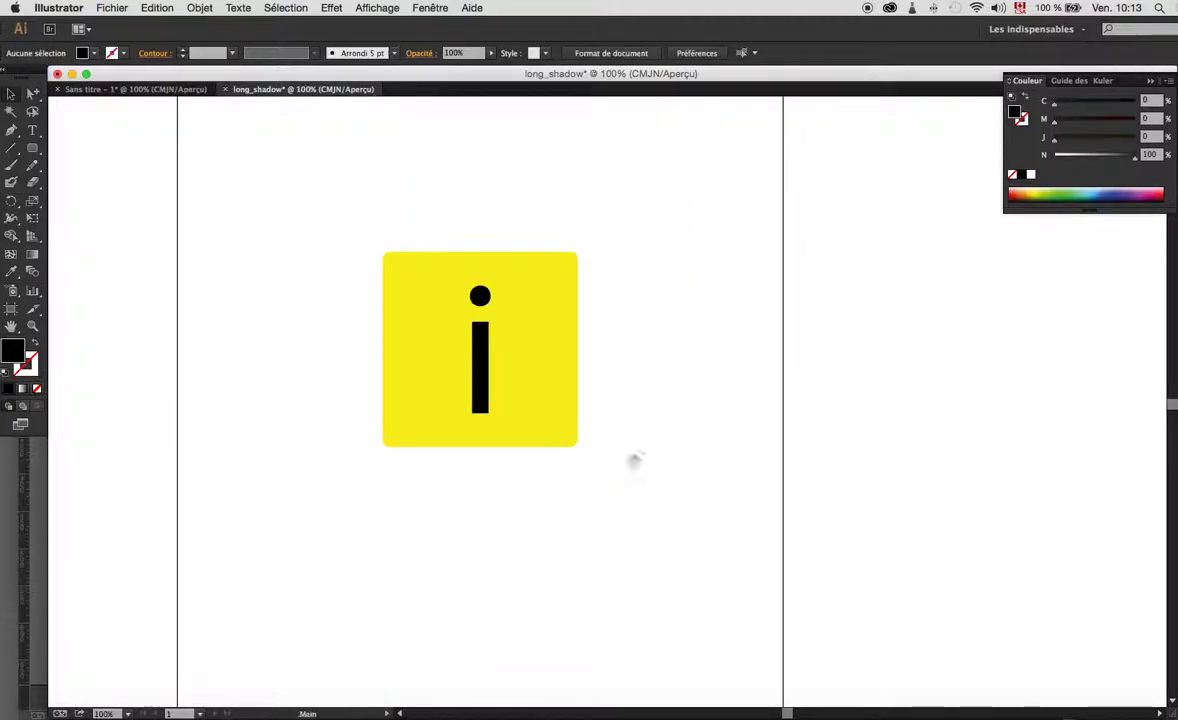
{"action": "left_click", "coordinate": [487, 356]}
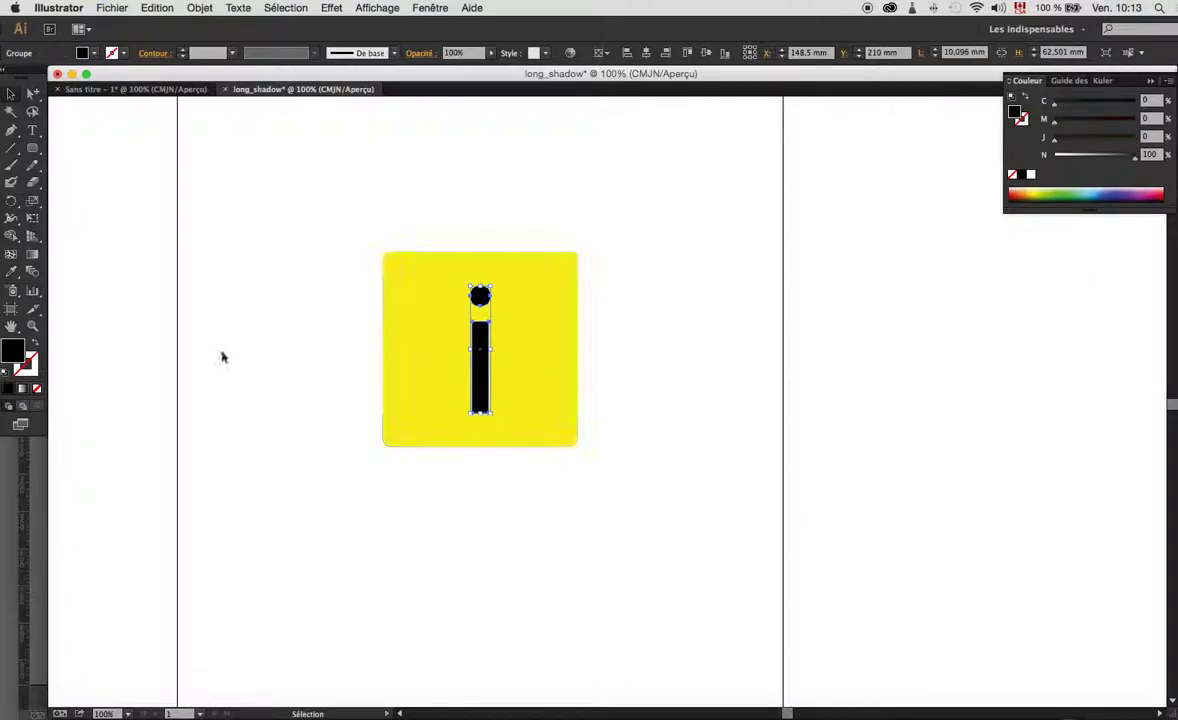
{"action": "left_click", "coordinate": [95, 53]}
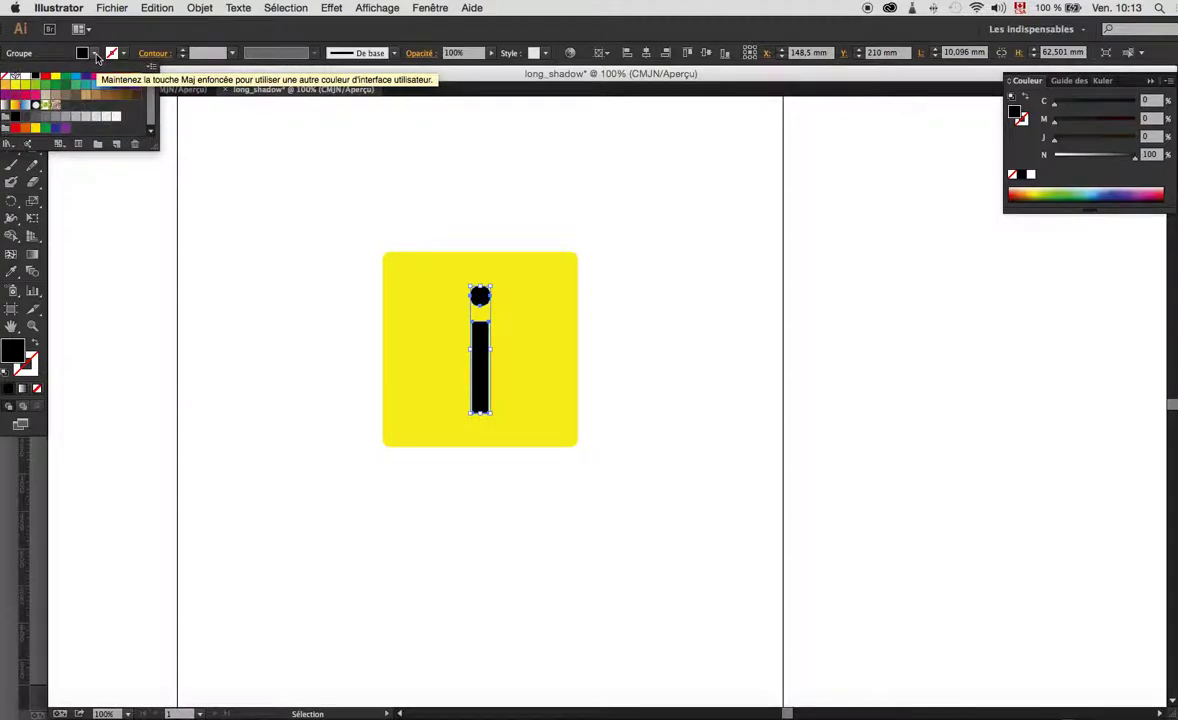
{"action": "left_click", "coordinate": [34, 76]}
{"action": "left_click", "coordinate": [443, 183]}
{"action": "left_click", "coordinate": [511, 195]}
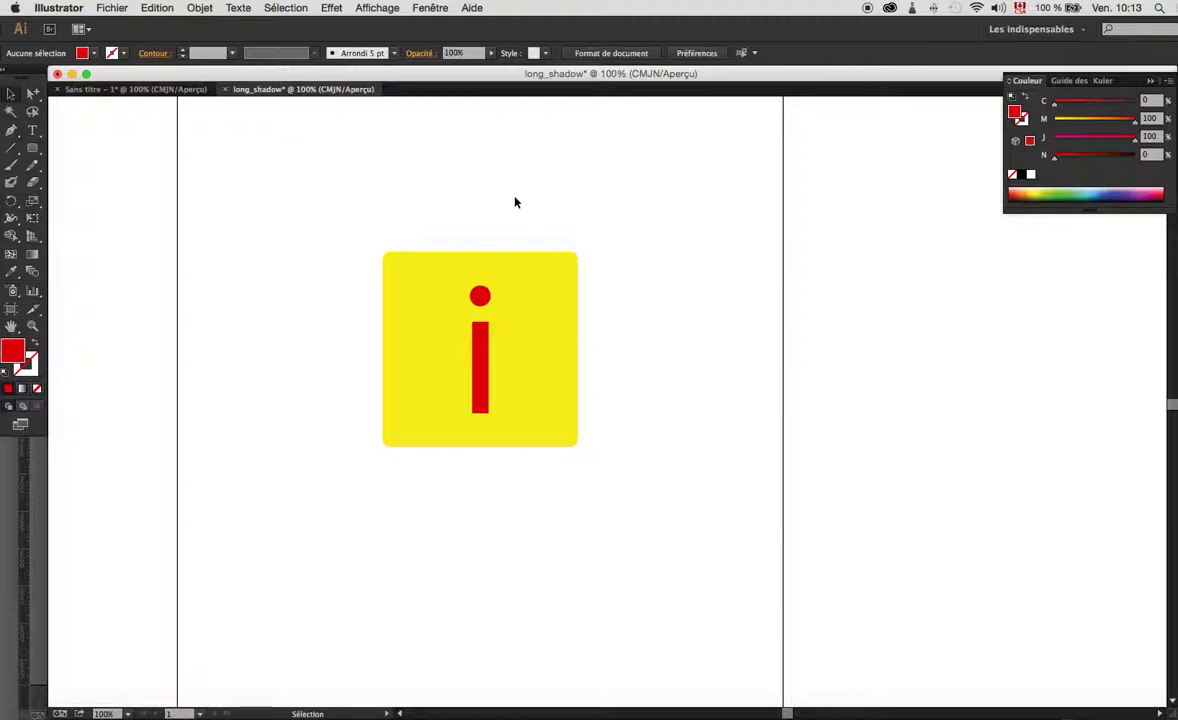
- Rename the layer Calque 1 as "base"
{"action": "key", "text": "F7"}
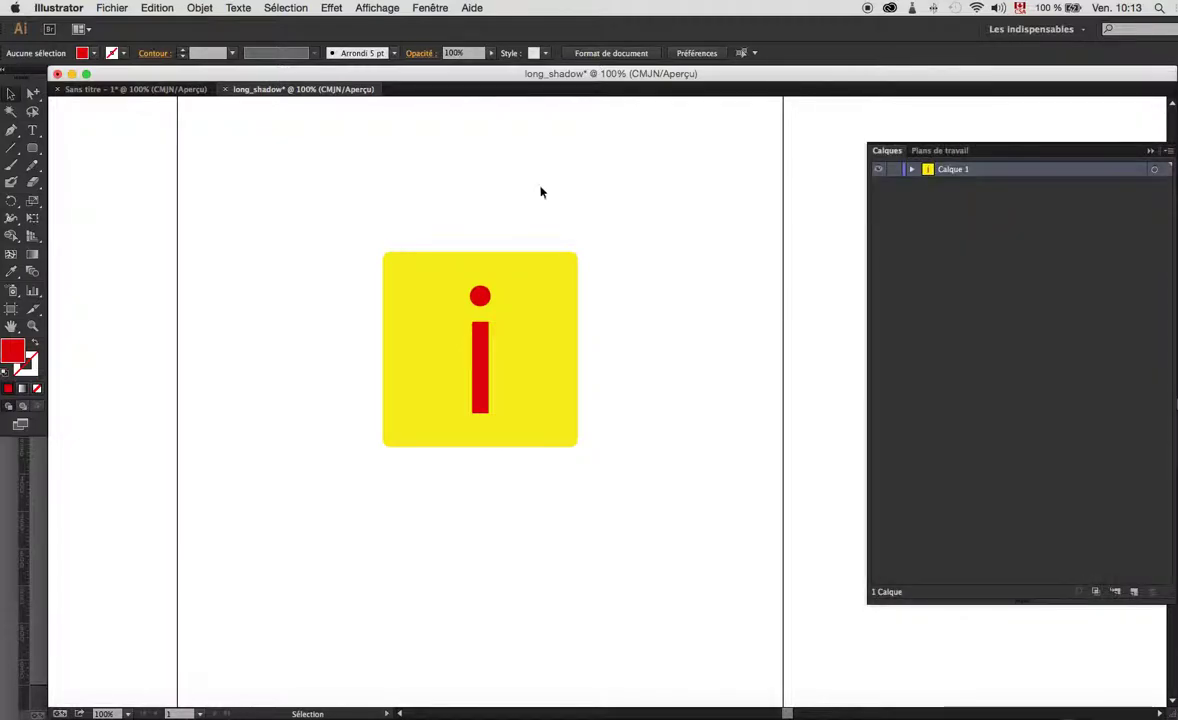
{"action": "double_click", "coordinate": [974, 172]}
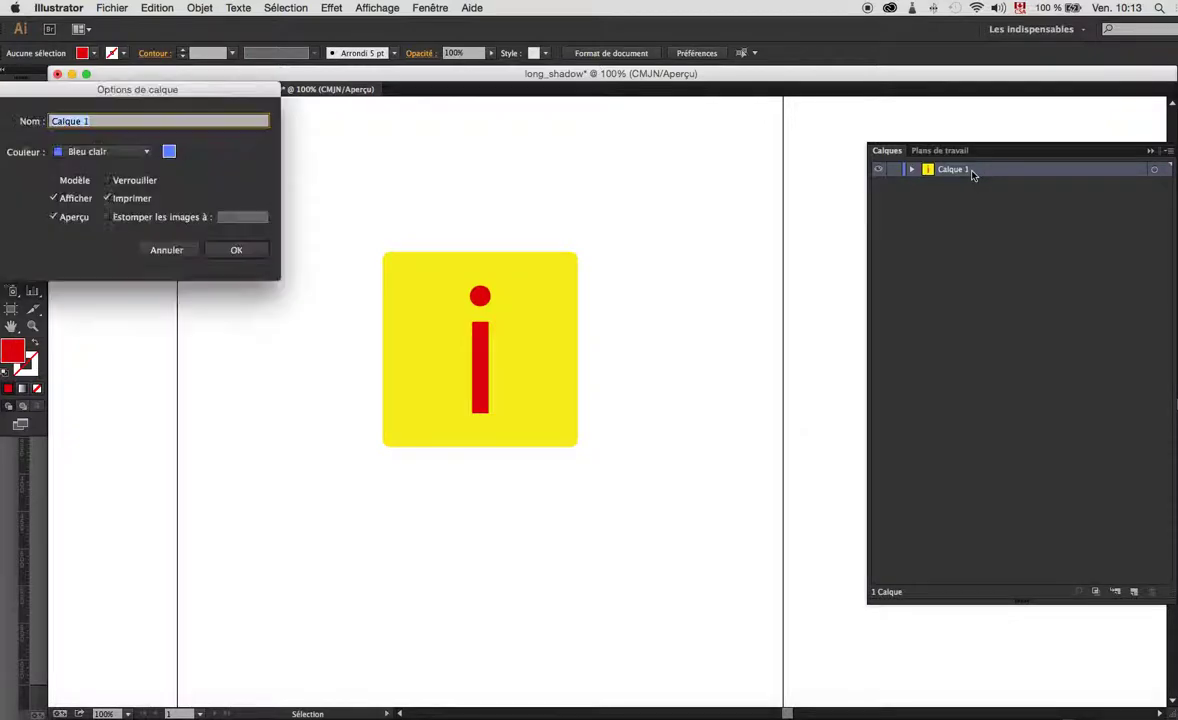
{"action": "type", "text": "base"}
{"action": "key", "text": "Return"}
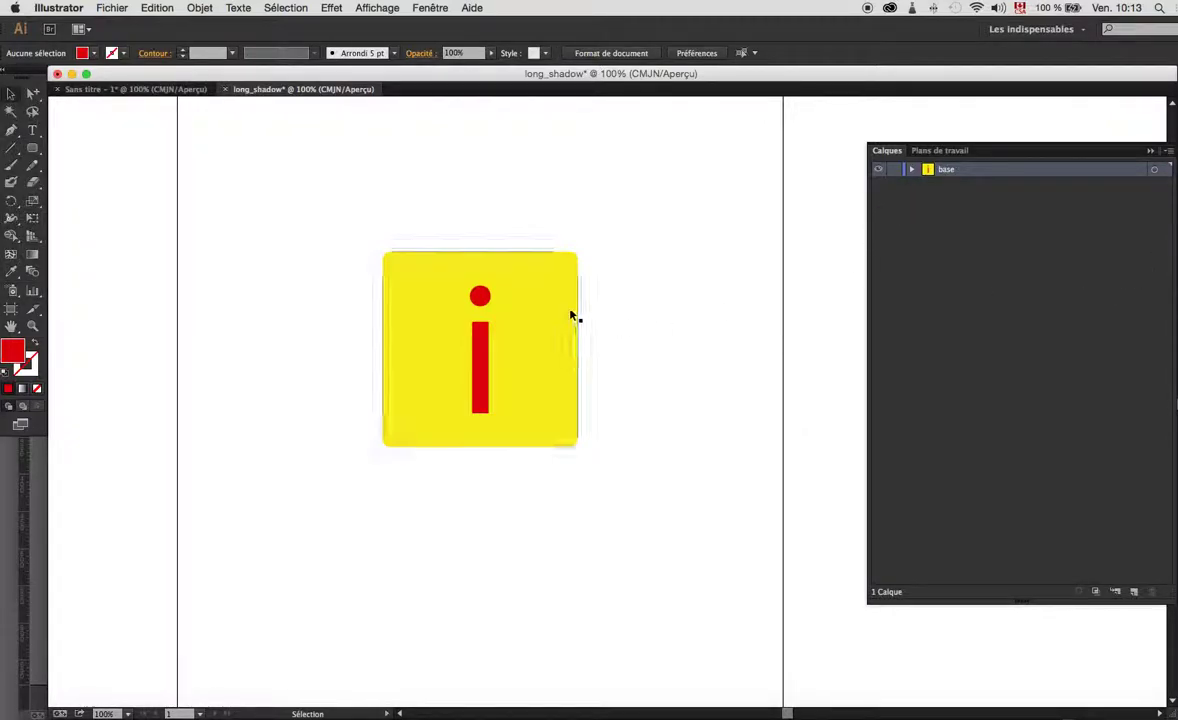
- Copy the red letter "i" and paste the duplicate in front, exactly over the original
{"action": "left_click", "coordinate": [480, 360]}
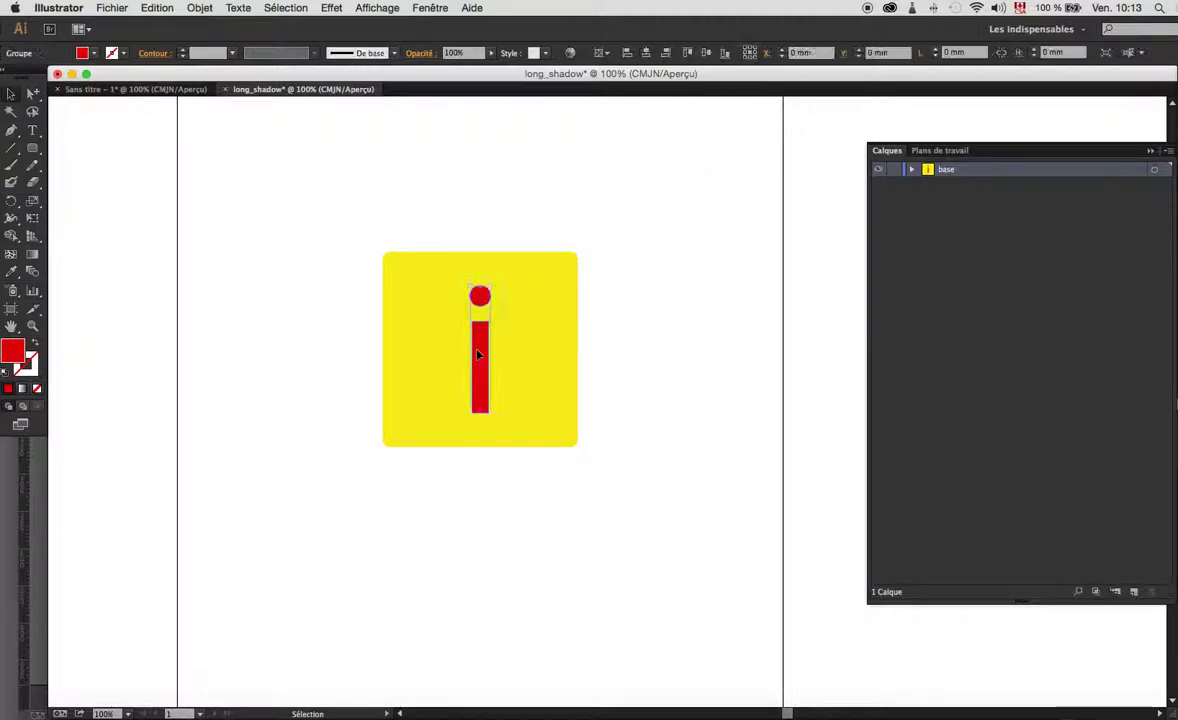
{"action": "left_click", "coordinate": [660, 280]}
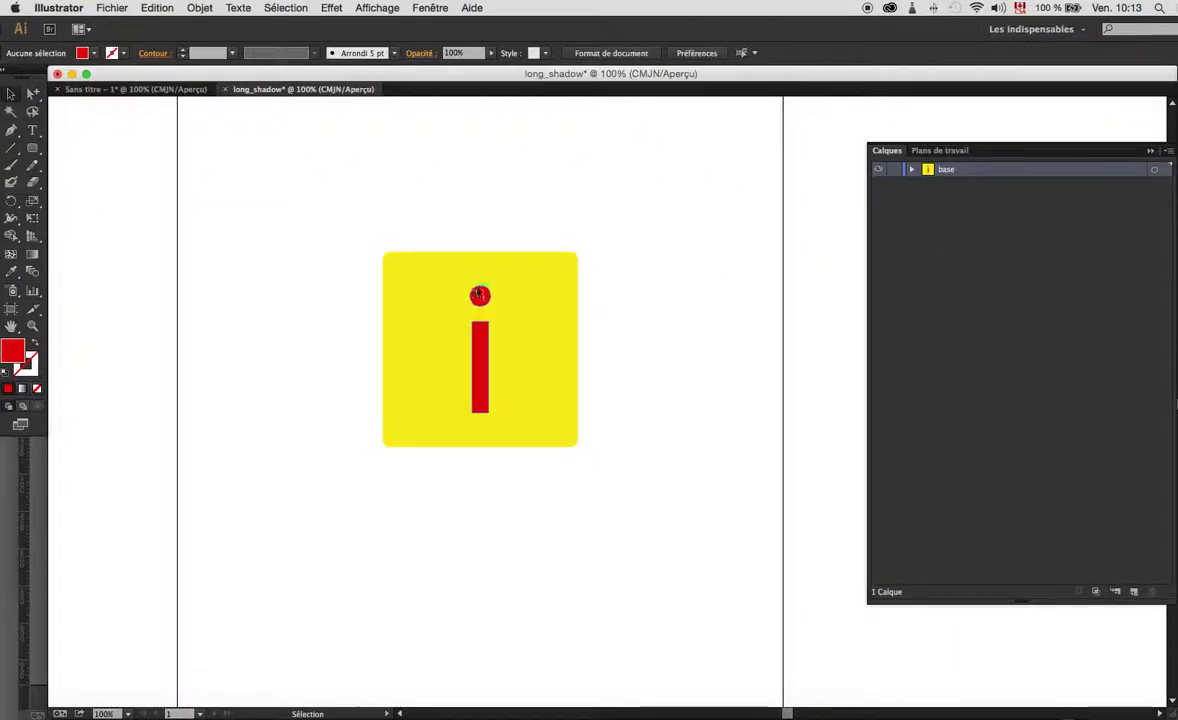
{"action": "left_click", "coordinate": [481, 302]}
{"action": "key", "text": "super+c"}
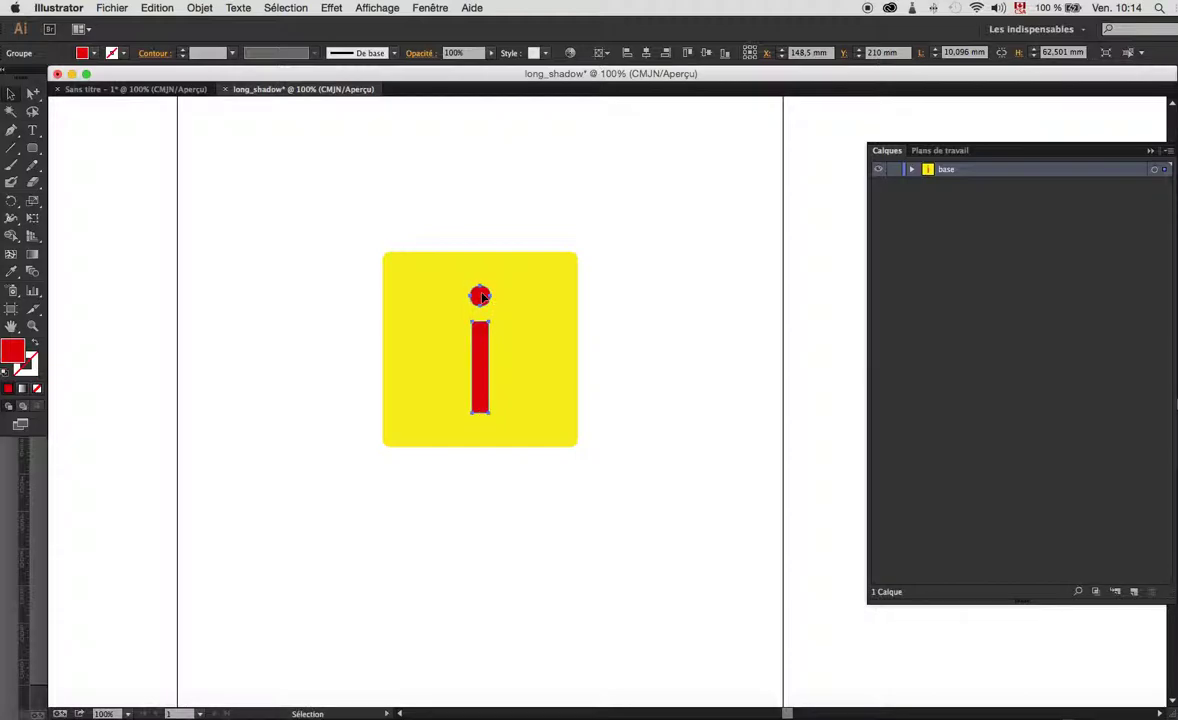
{"action": "key", "text": "super+f"}
- Lock the original letter group and the rectangle in the base layer, and rename the front letter group as "ombre"
{"action": "left_click", "coordinate": [911, 169]}
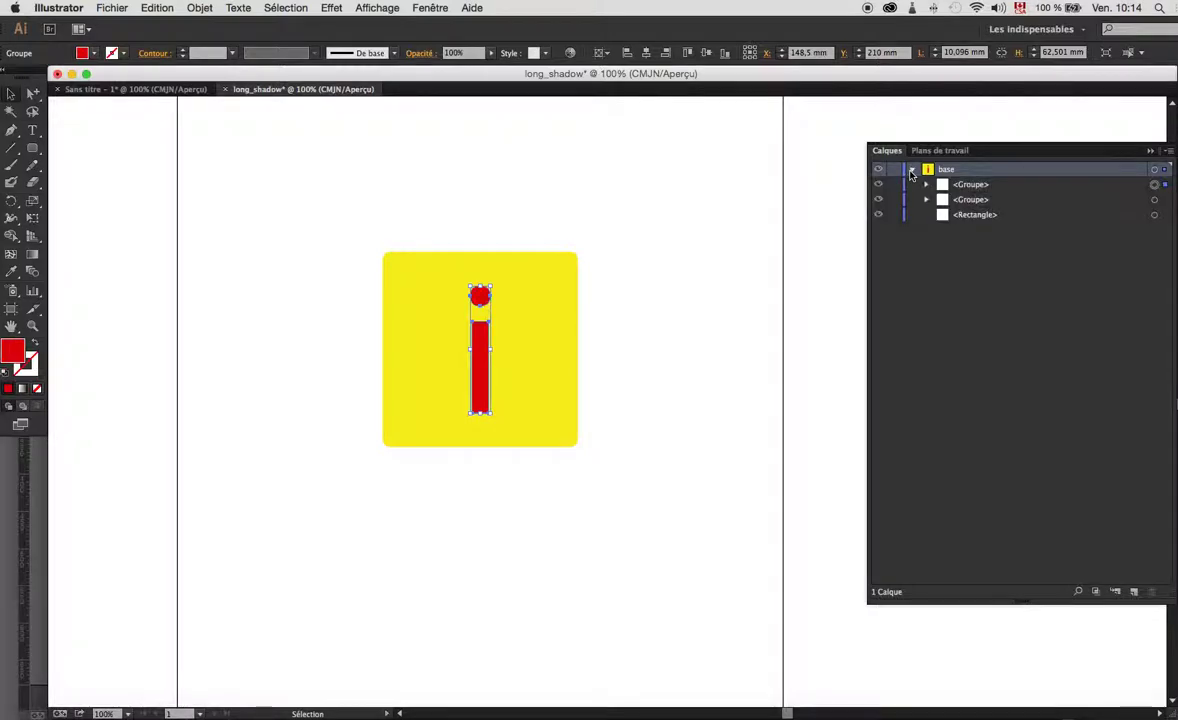
{"action": "left_click", "coordinate": [980, 189]}
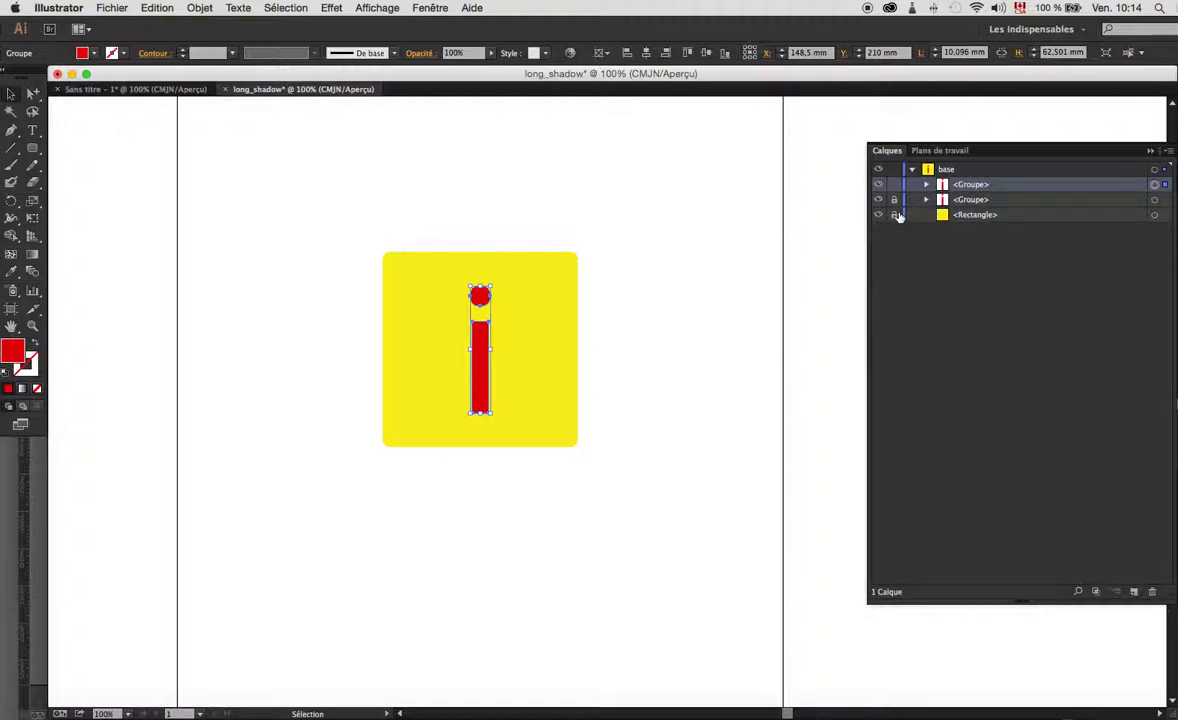
{"action": "double_click", "coordinate": [970, 186]}
{"action": "type", "text": "ombre"}
{"action": "key", "text": "Return"}
{"action": "left_click", "coordinate": [926, 186]}
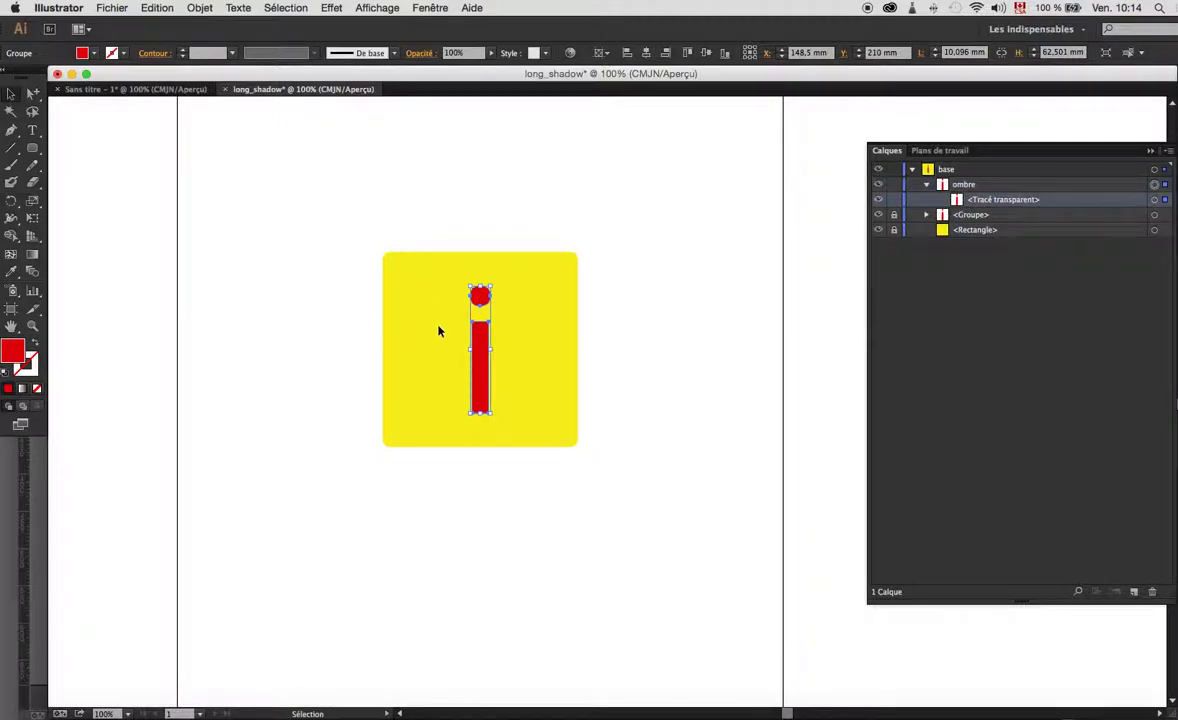
- Release the compound path of the ombre letter so its dot and stem become separate paths
{"action": "left_click", "coordinate": [593, 259]}
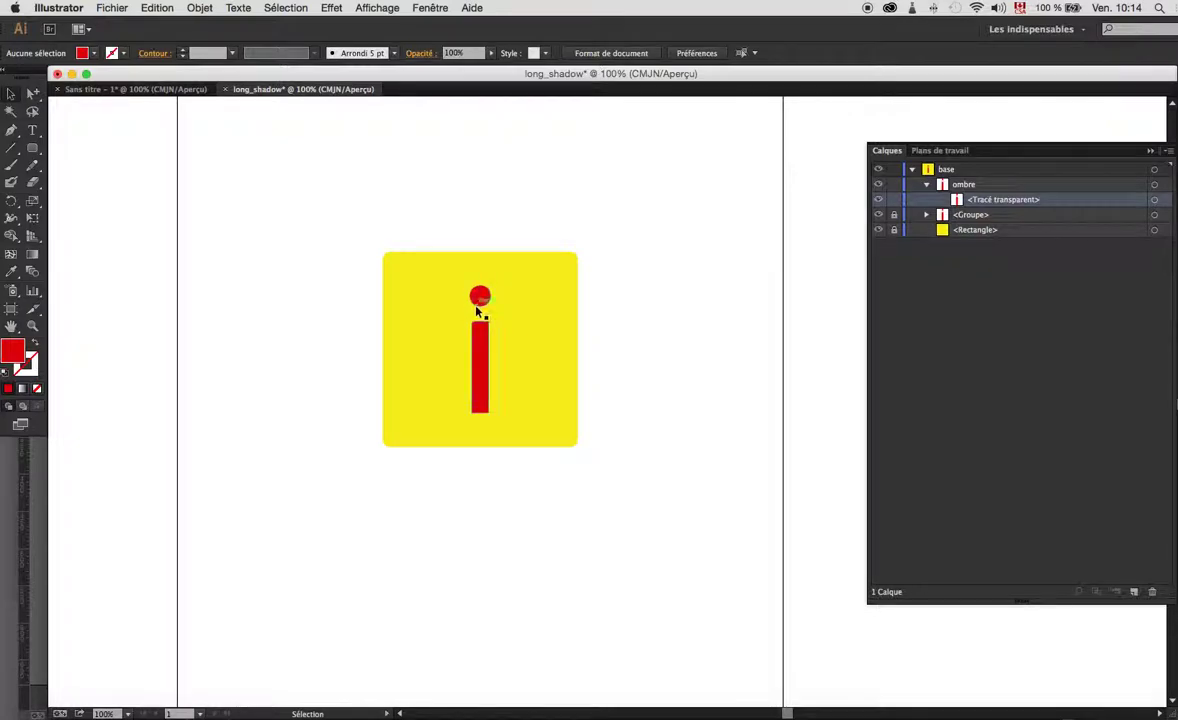
{"action": "left_click", "coordinate": [479, 320]}
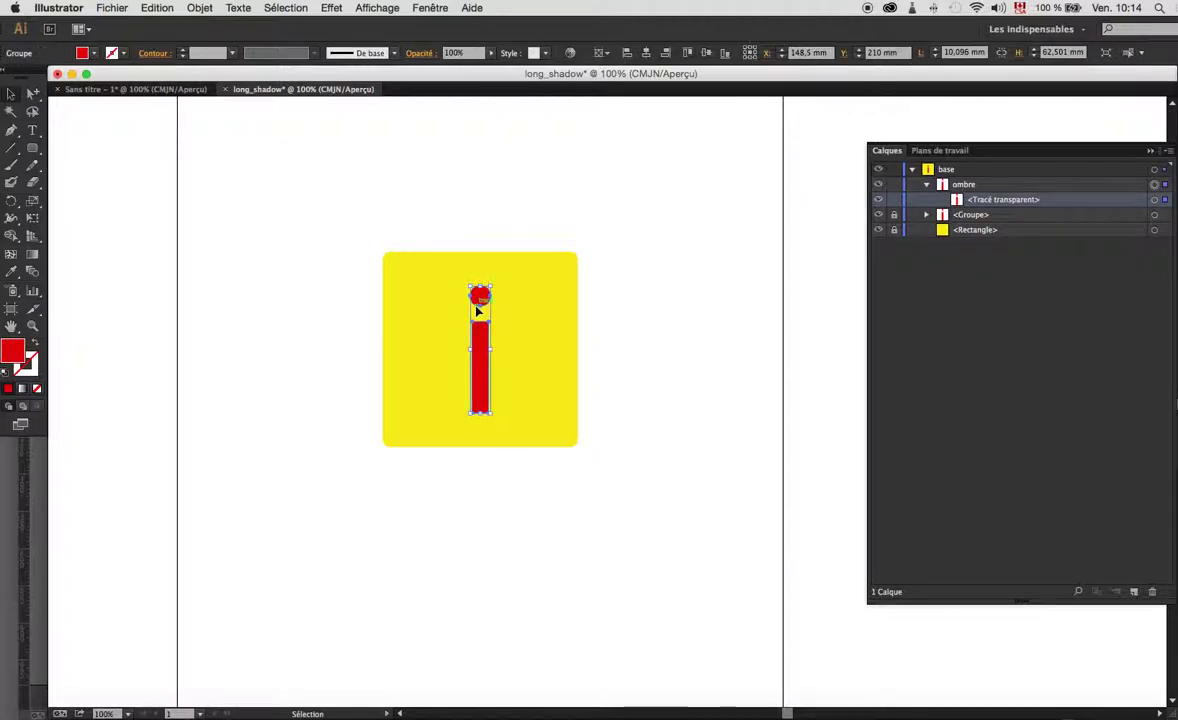
{"action": "left_click", "coordinate": [197, 8]}
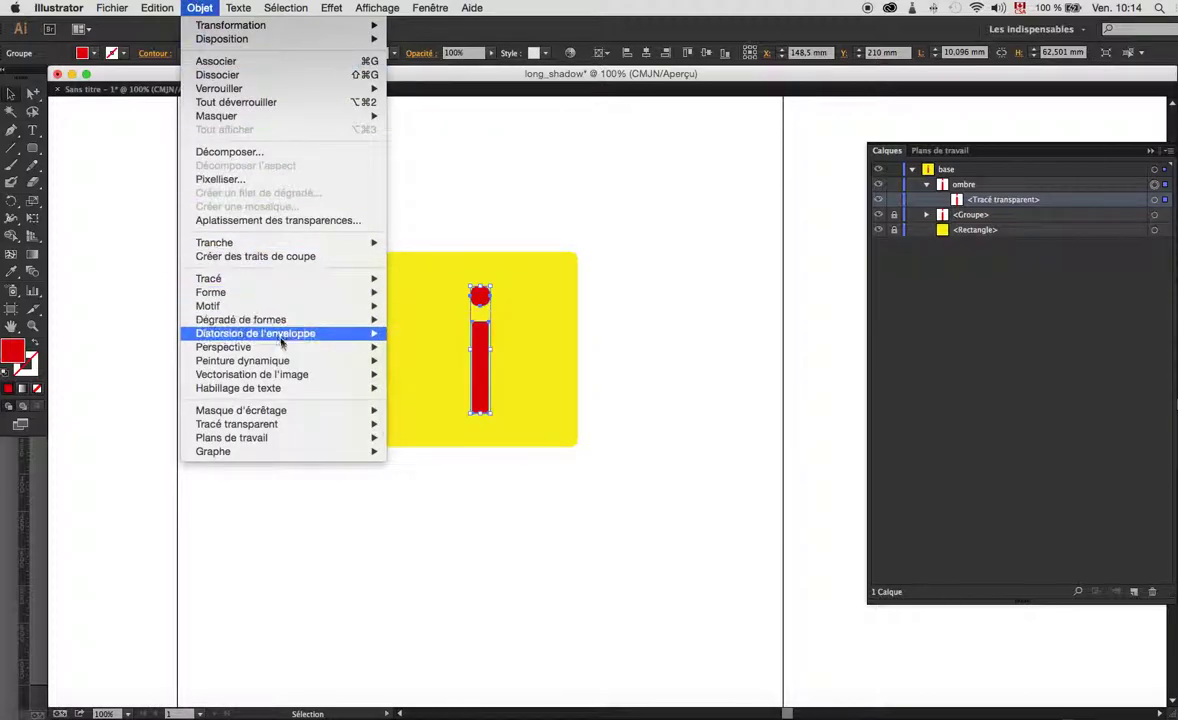
{"action": "mouse_move", "coordinate": [301, 428]}
{"action": "left_click", "coordinate": [412, 439]}
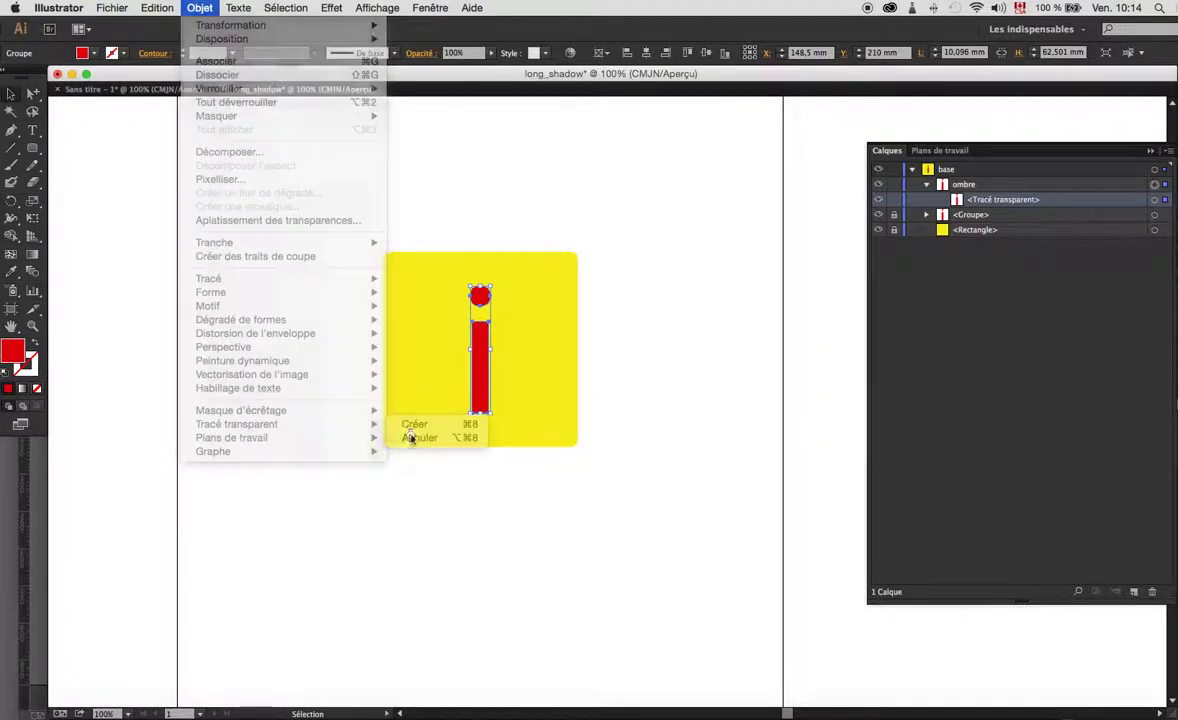
- Hide and show the upper path in the ombre group to check that the two letter parts are separate
{"action": "left_click_drag", "start_coordinate": [990, 200], "coordinate": [1027, 213]}
{"action": "left_click", "coordinate": [879, 201]}
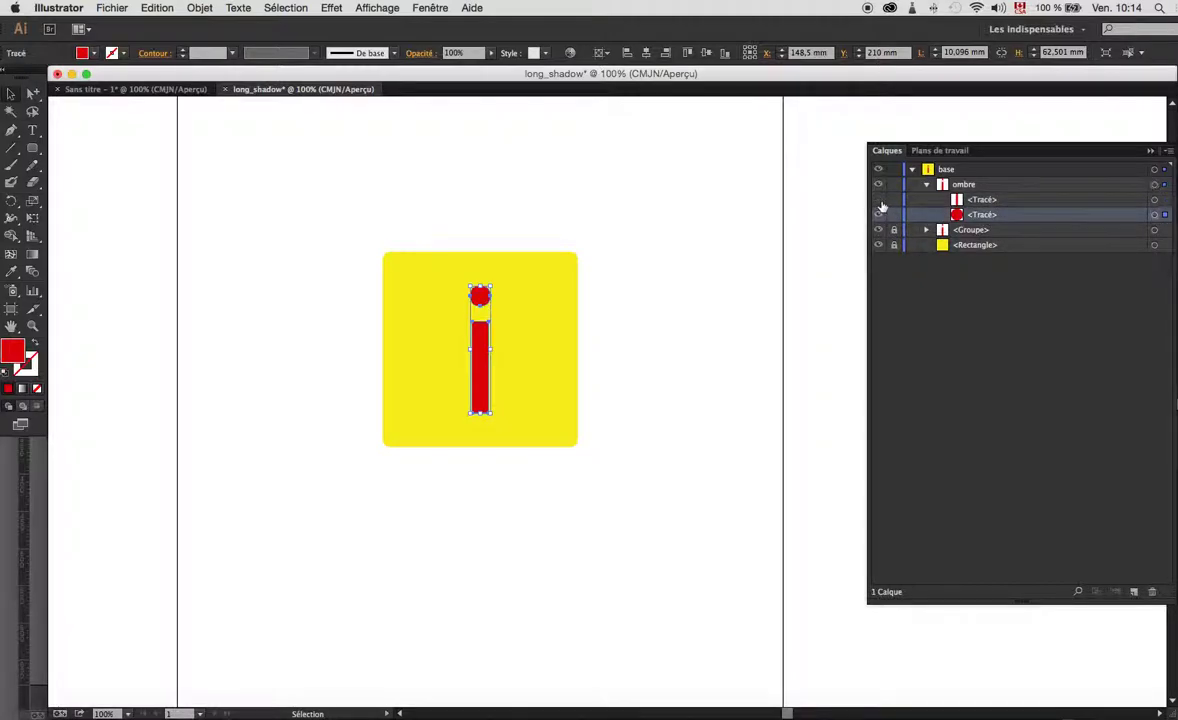
{"action": "left_click", "coordinate": [879, 201]}
- Select the ombre letter group and set its fill colour to white, ffffff
{"action": "left_click", "coordinate": [772, 239]}
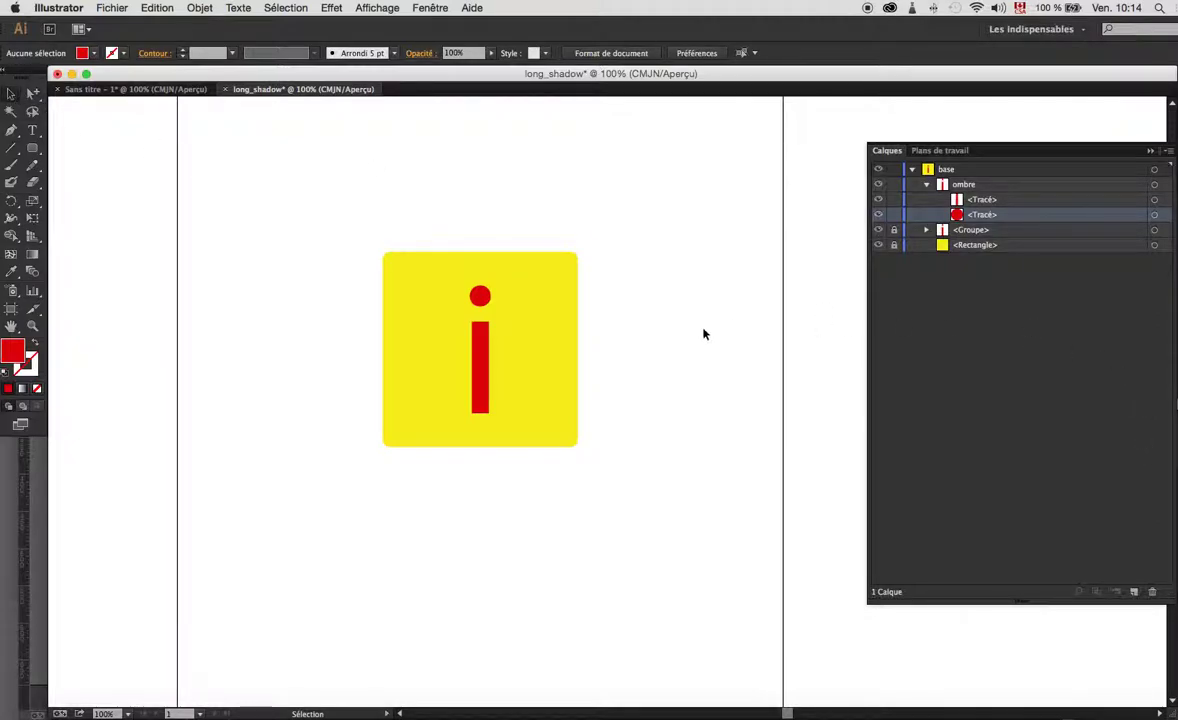
{"action": "left_click", "coordinate": [478, 330]}
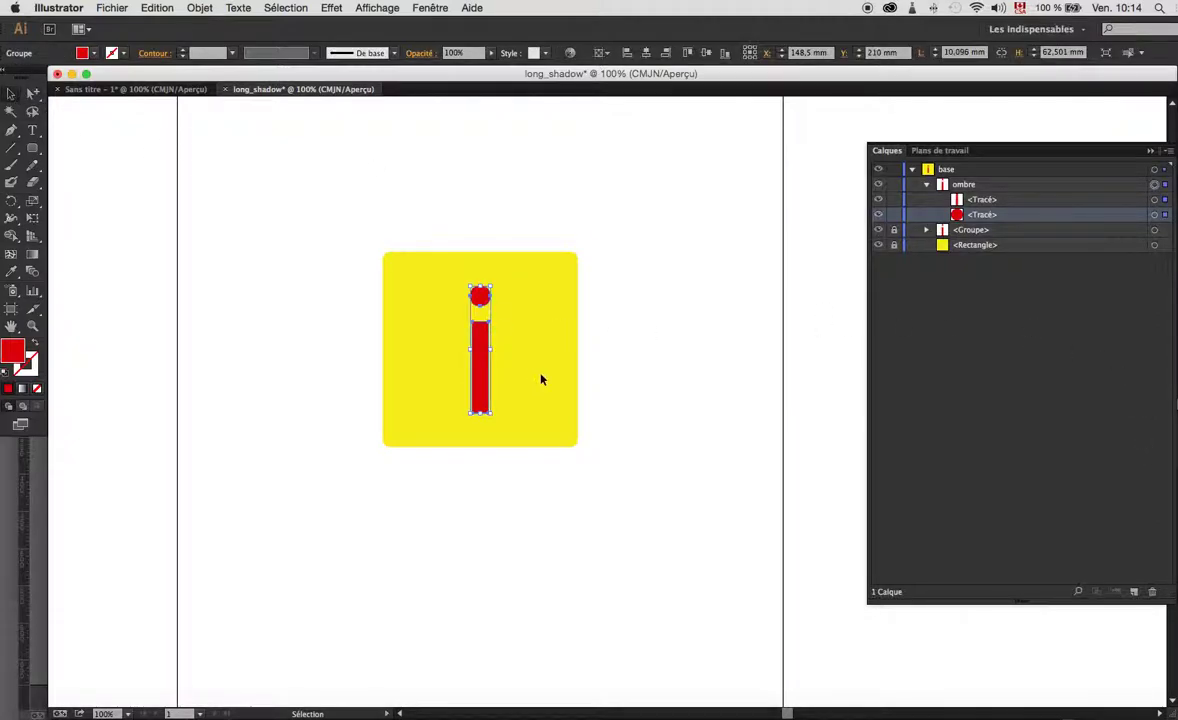
{"action": "left_click", "coordinate": [935, 184]}
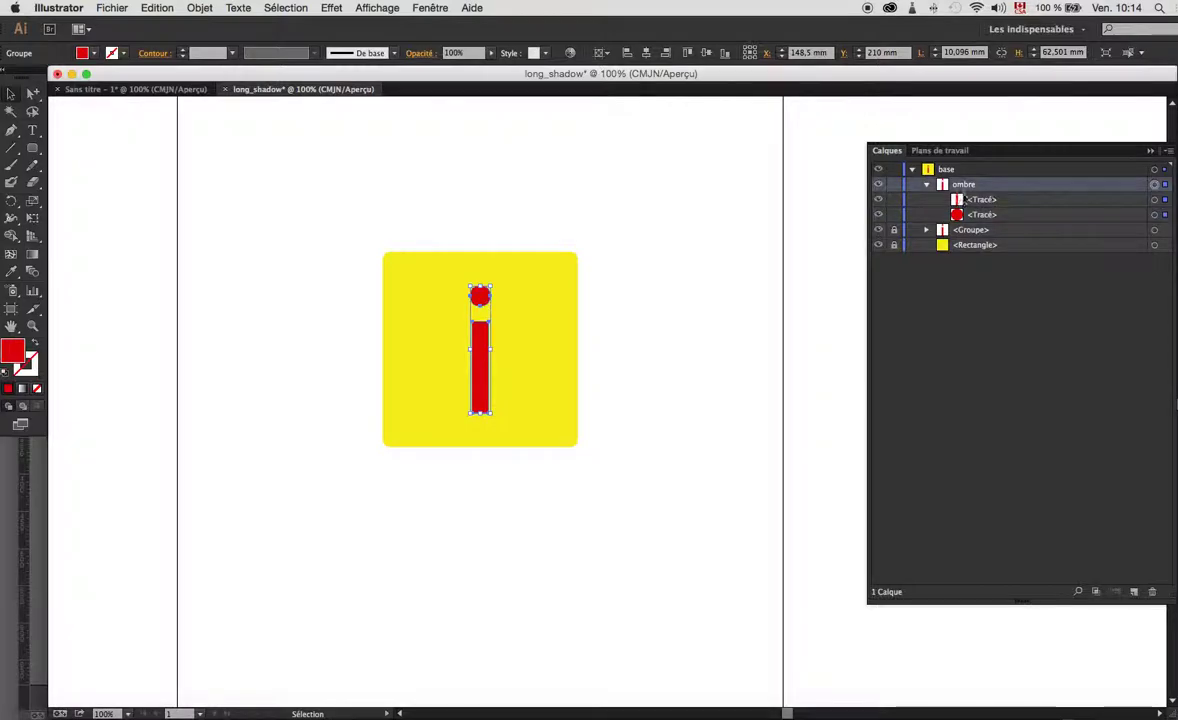
{"action": "left_click", "coordinate": [929, 186]}
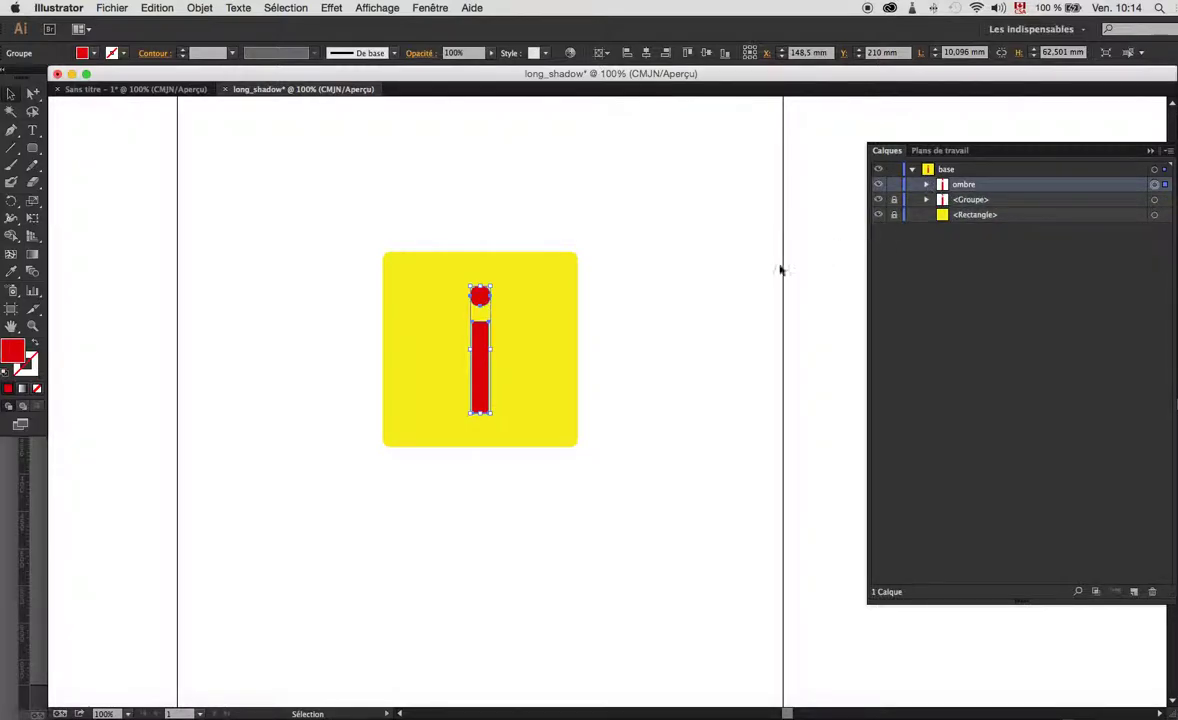
{"action": "double_click", "coordinate": [22, 357]}
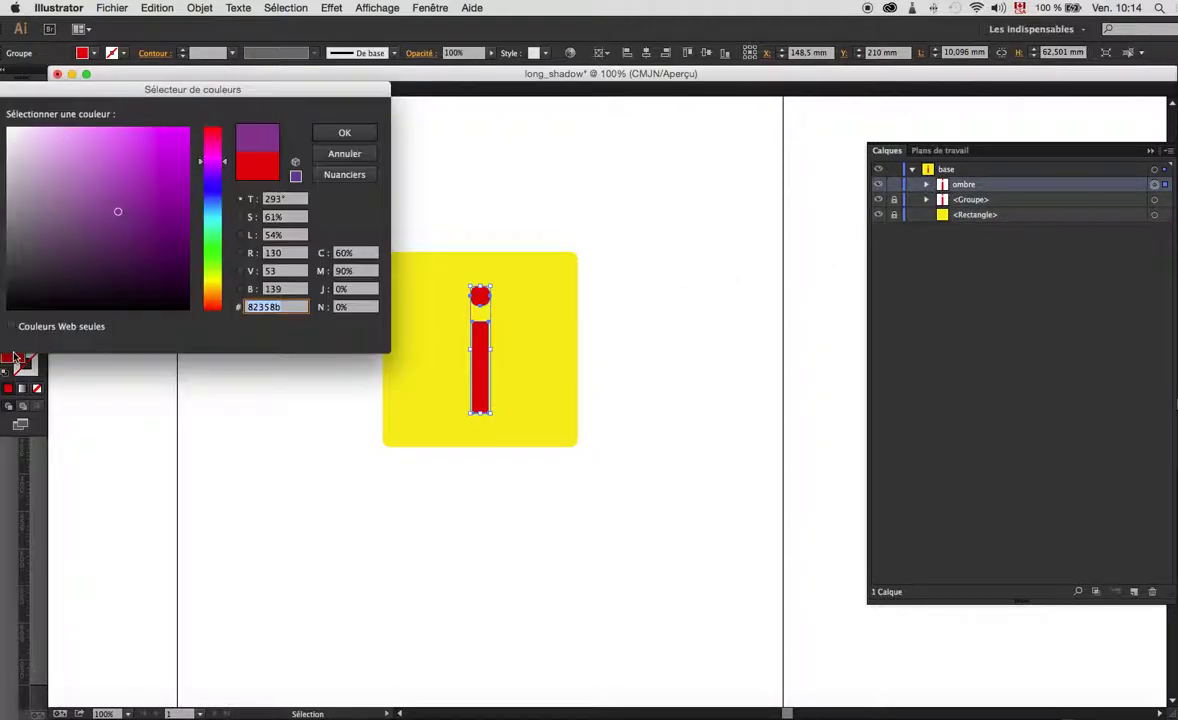
{"action": "type", "text": "ffffff"}
{"action": "key", "text": "Return"}
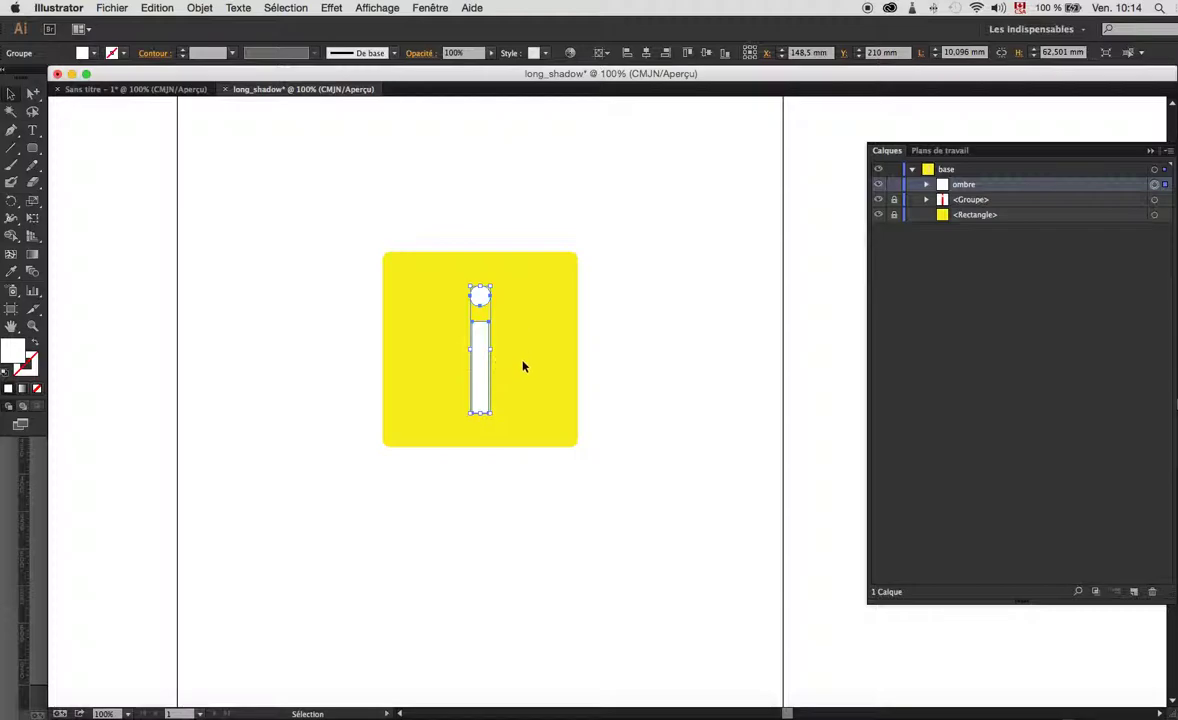
- Duplicate the ombre letter diagonally to the lower right, outside the yellow square, and check the copy in outline view
{"action": "left_click_drag", "start_coordinate": [486, 350], "coordinate": [670, 484]}
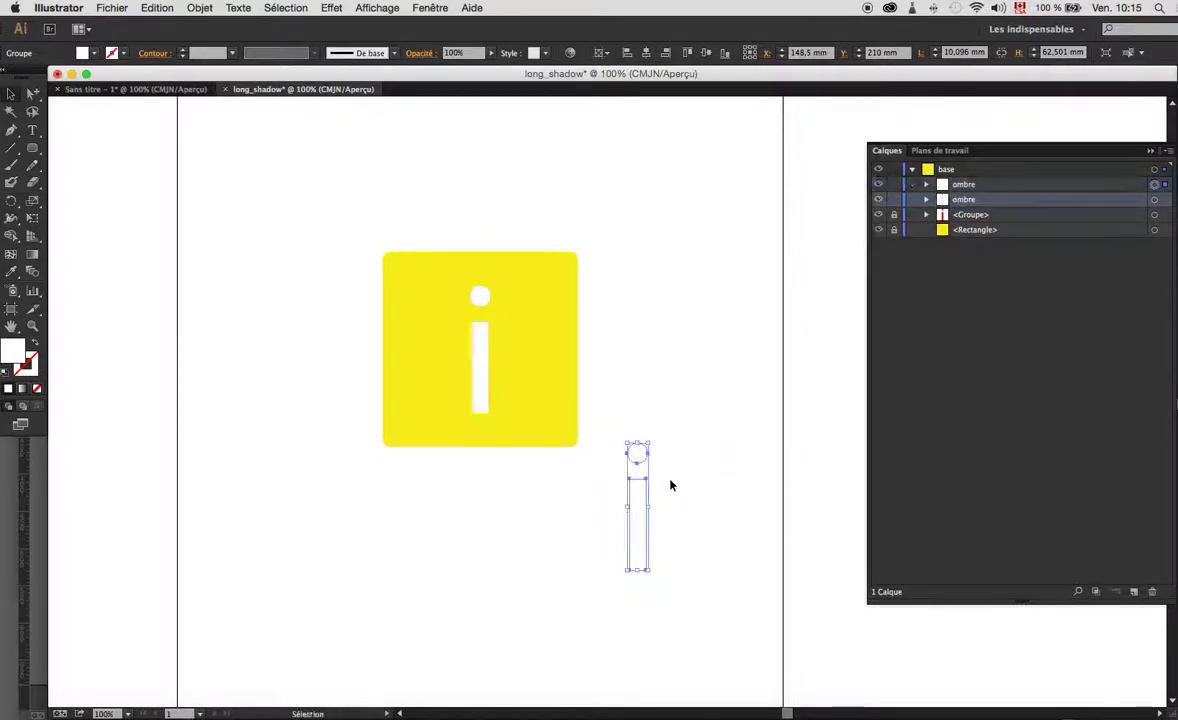
{"action": "left_click", "coordinate": [660, 360]}
{"action": "key", "text": "super+y"}
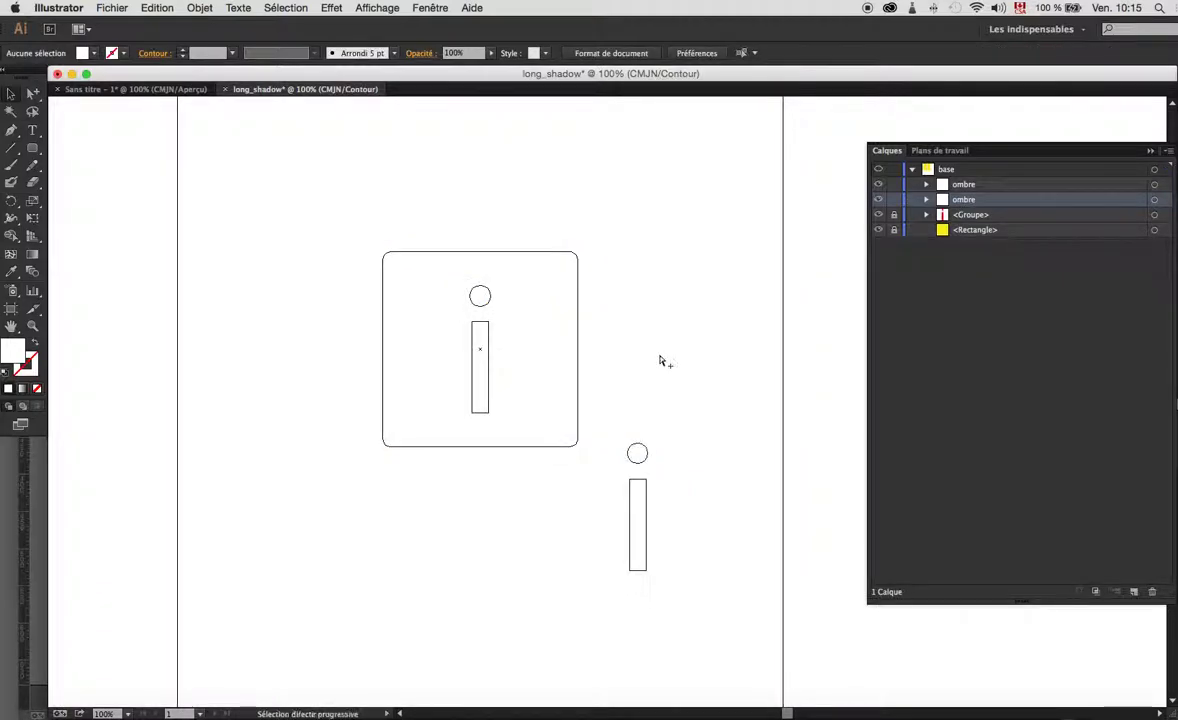
{"action": "key", "text": "super+y"}
{"action": "key", "text": "super+y"}
{"action": "key", "text": "super+y"}
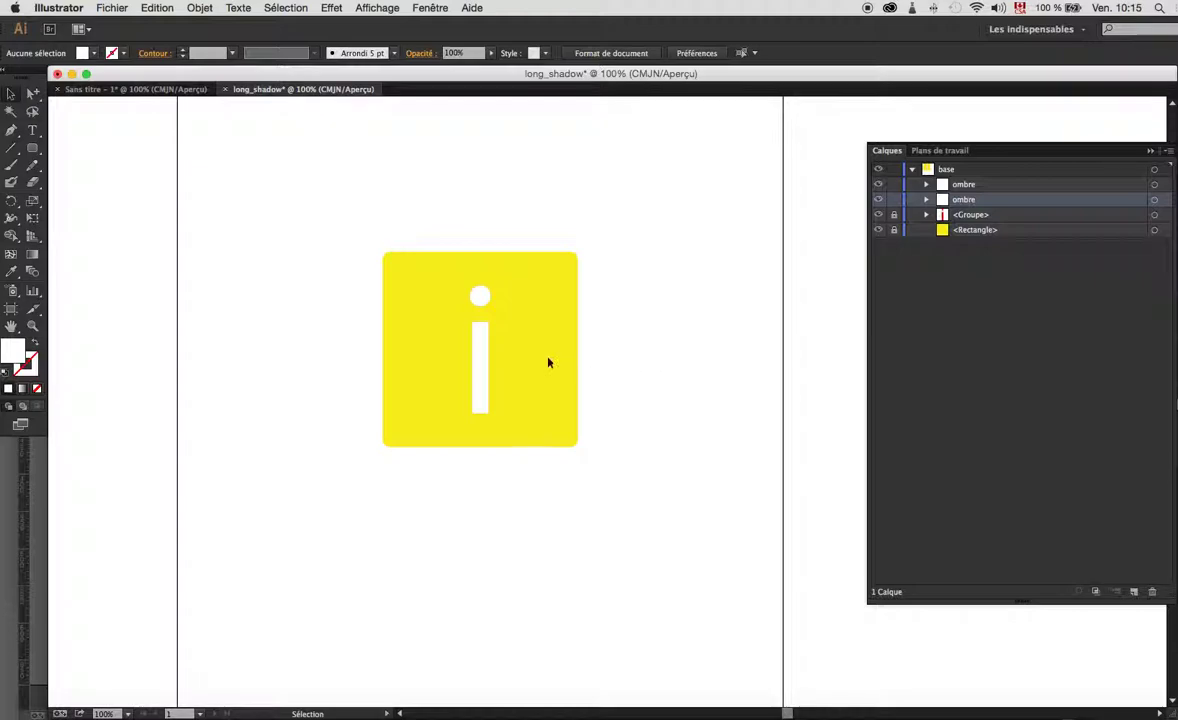
- Ungroup both ombre letters so their dots and stems are independent paths
{"action": "left_click", "coordinate": [480, 352]}
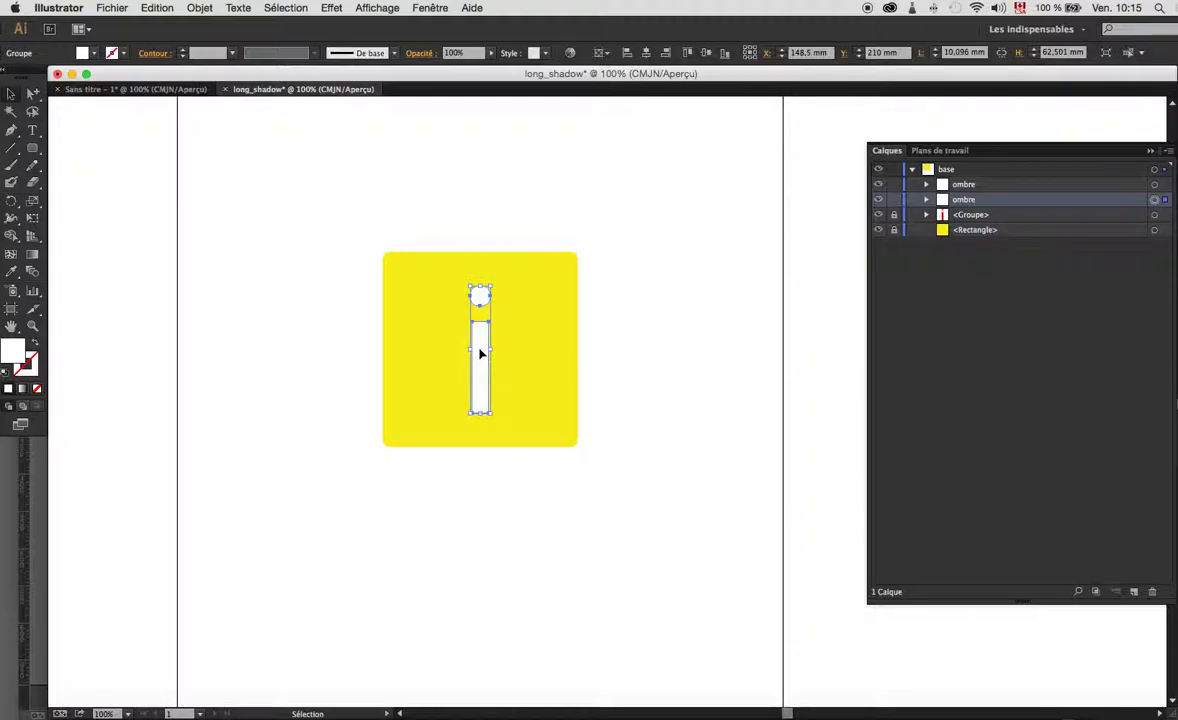
{"action": "left_click_drag", "start_coordinate": [476, 360], "coordinate": [634, 514]}
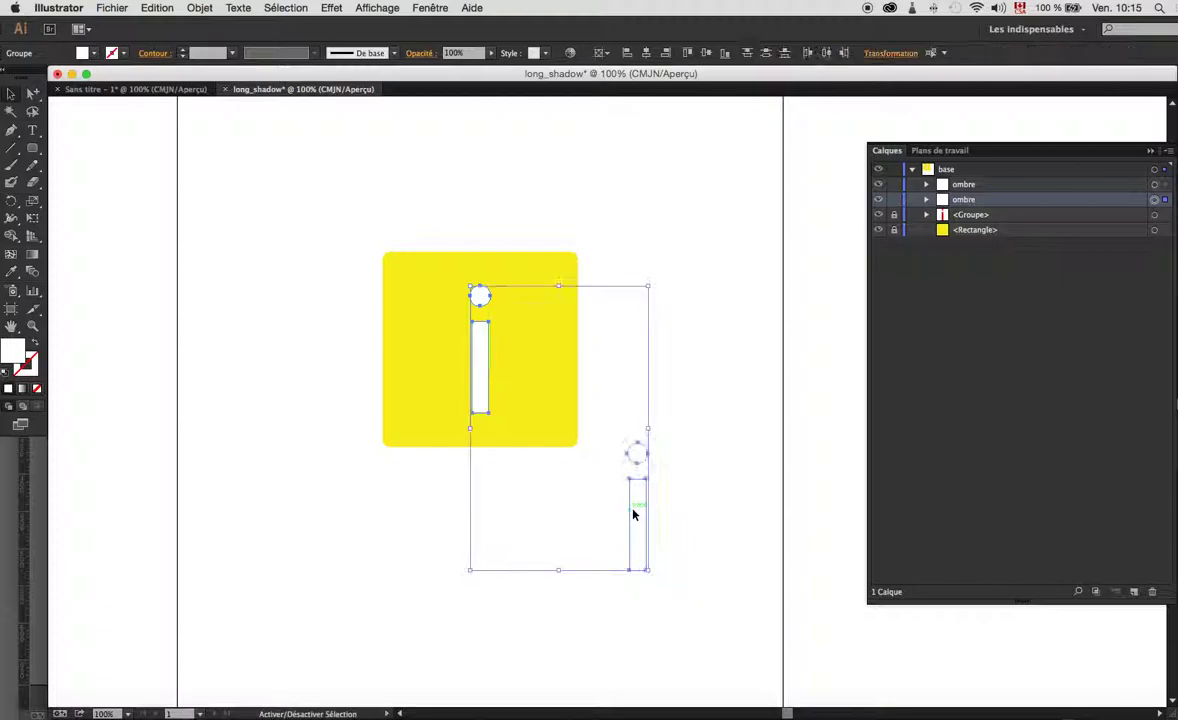
{"action": "left_click", "coordinate": [192, 7]}
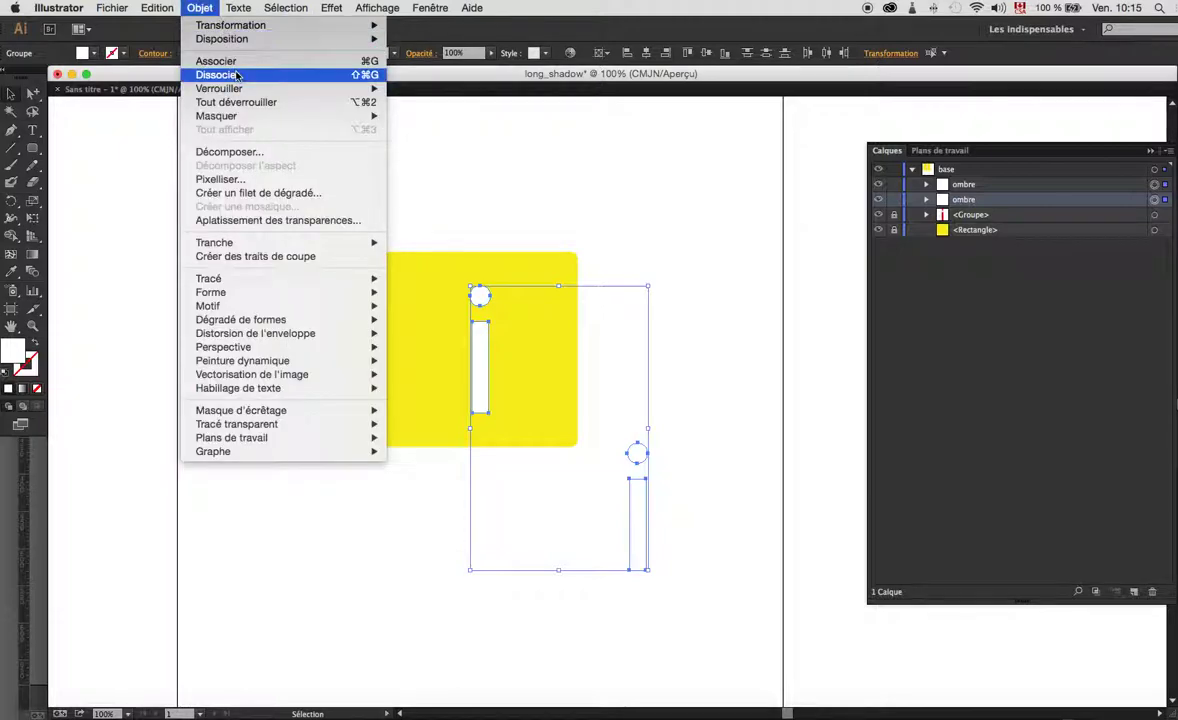
{"action": "left_click", "coordinate": [236, 73]}
{"action": "left_click", "coordinate": [444, 313]}
{"action": "left_click", "coordinate": [482, 296]}
- Create a shape blend between the stem of the letter in the square and the stem of its offset copy
{"action": "left_click_drag", "start_coordinate": [479, 363], "coordinate": [636, 525]}
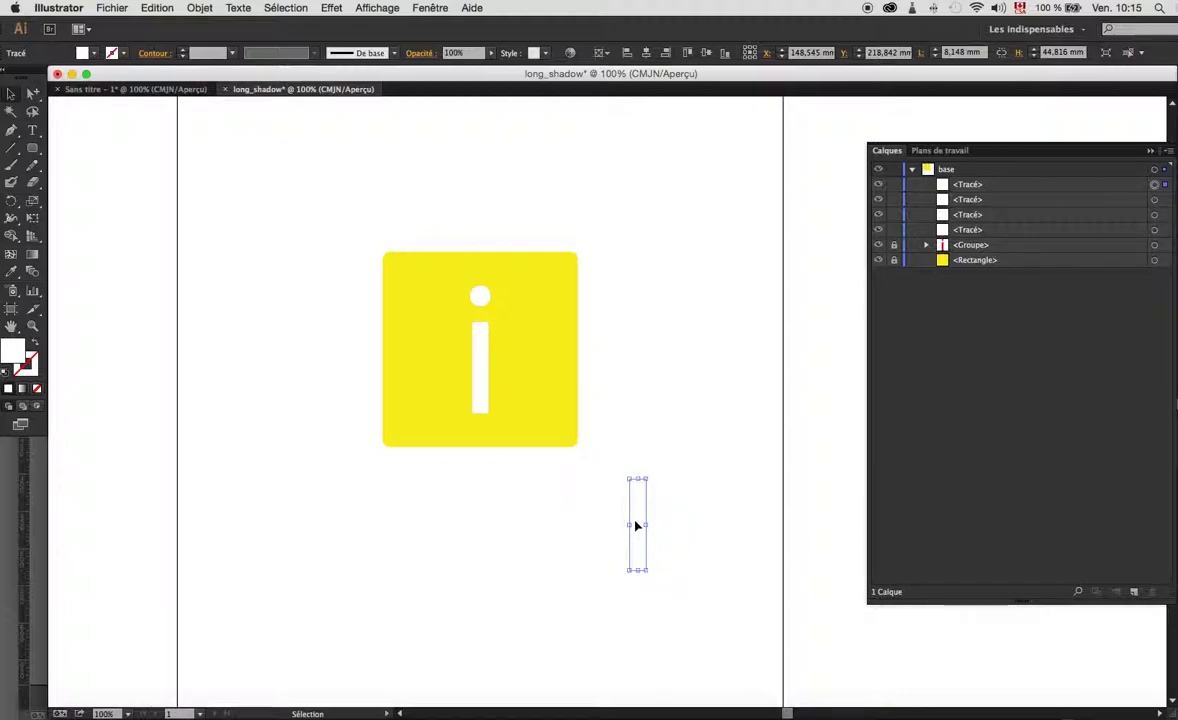
{"action": "left_click", "coordinate": [483, 376], "text": "shift"}
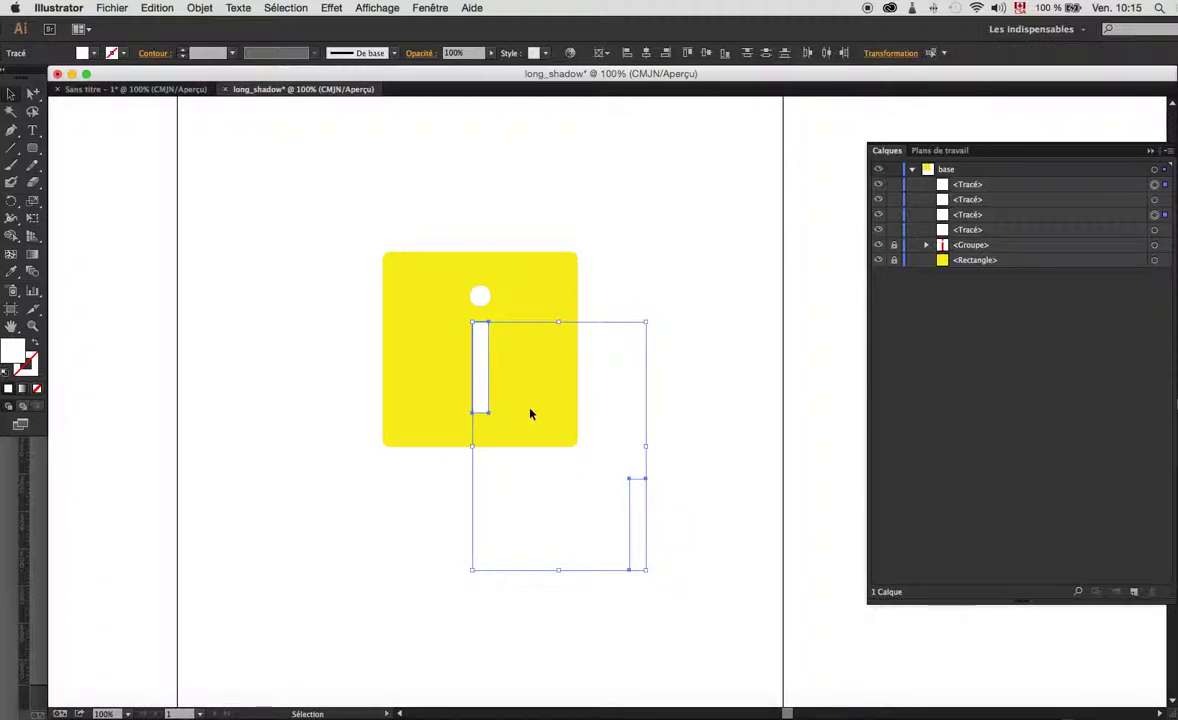
{"action": "left_click", "coordinate": [199, 8]}
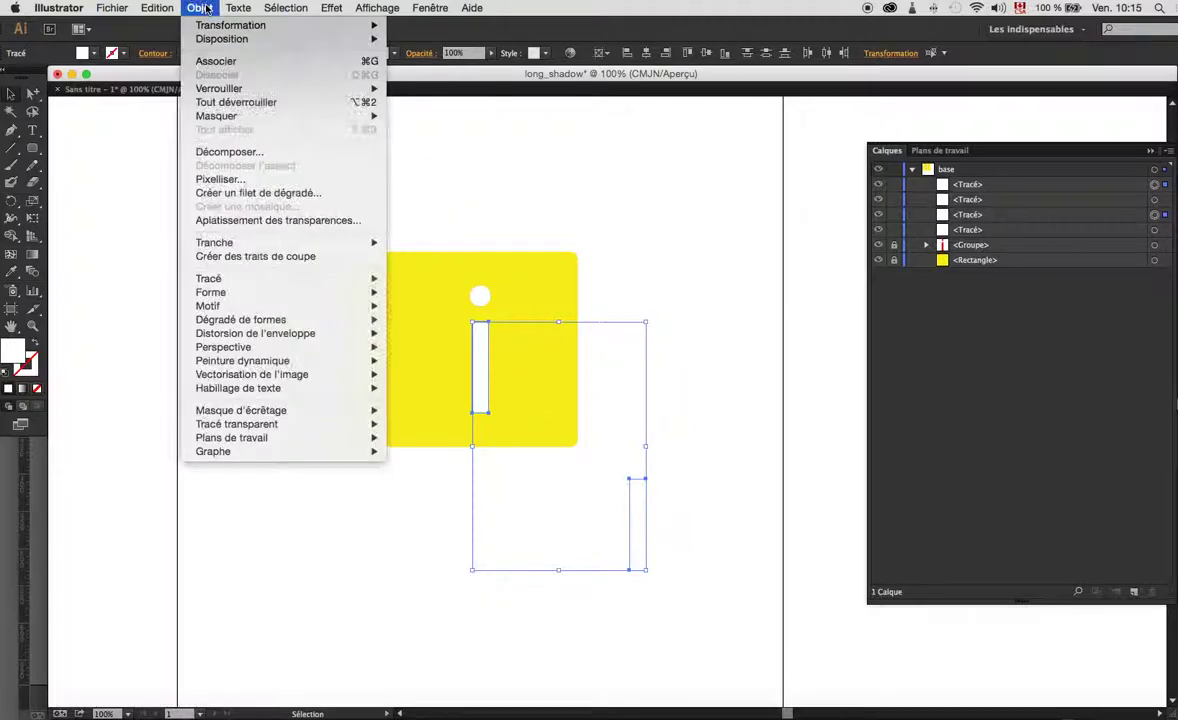
{"action": "mouse_move", "coordinate": [240, 319]}
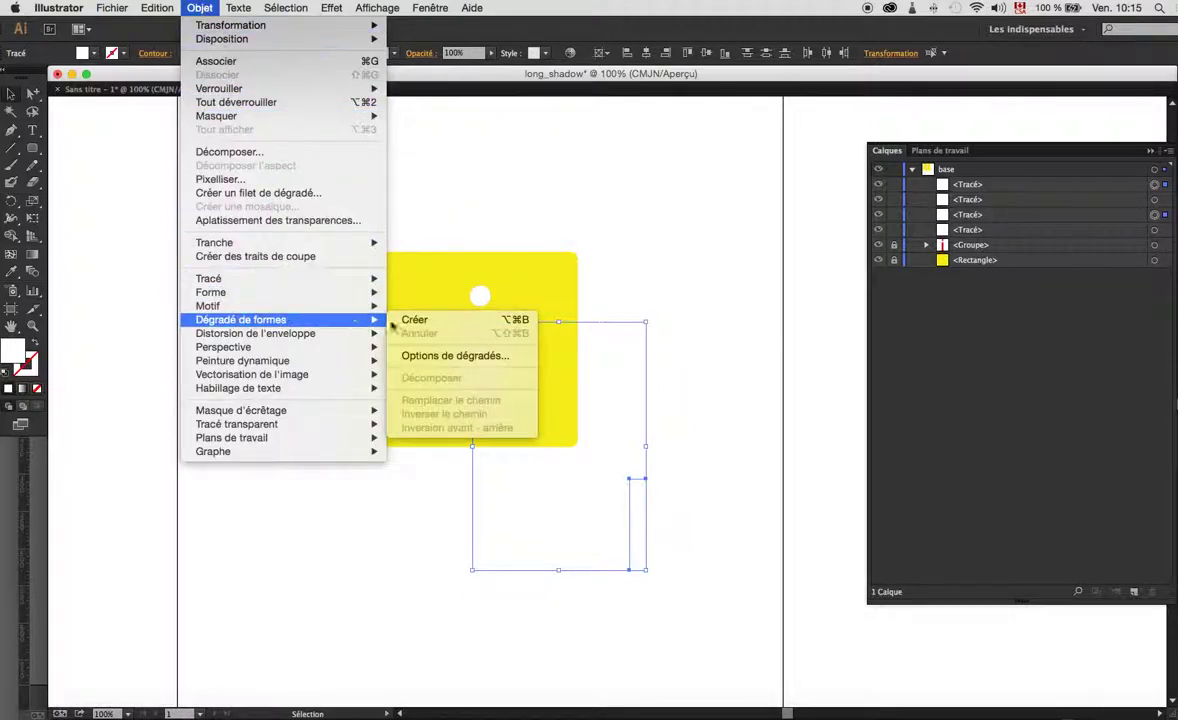
{"action": "left_click", "coordinate": [485, 319]}
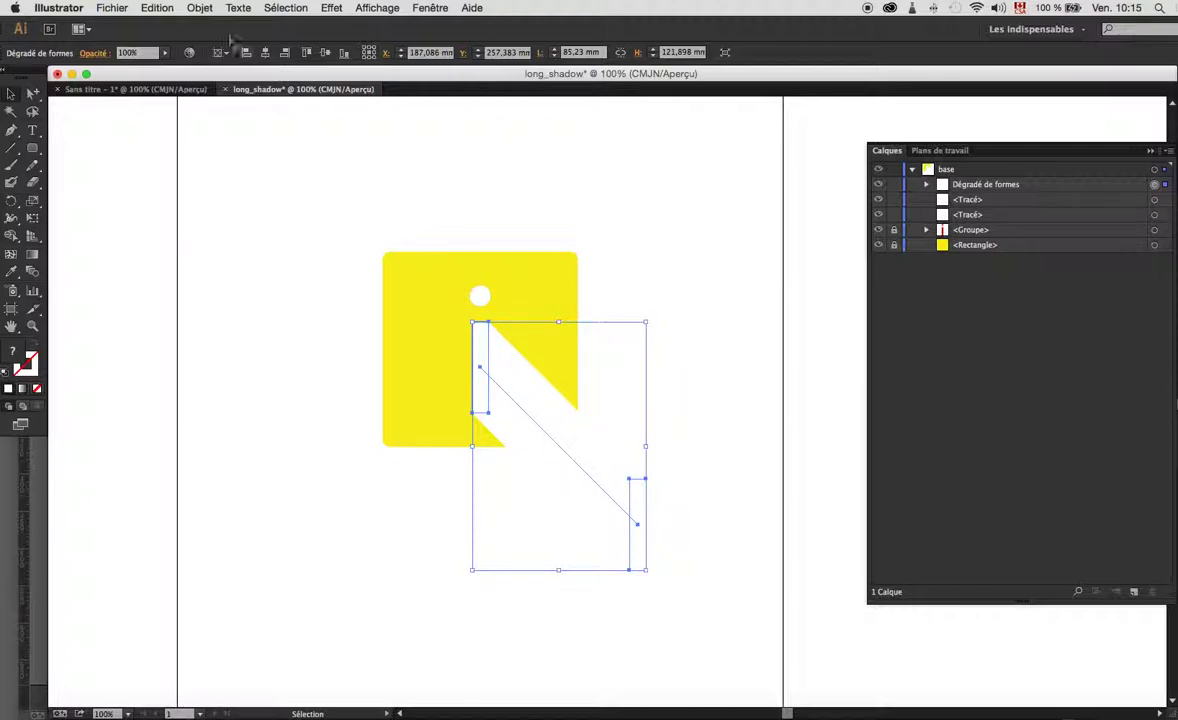
- Set the stem blend's spacing to Etapes with 300 steps
{"action": "left_click", "coordinate": [199, 8]}
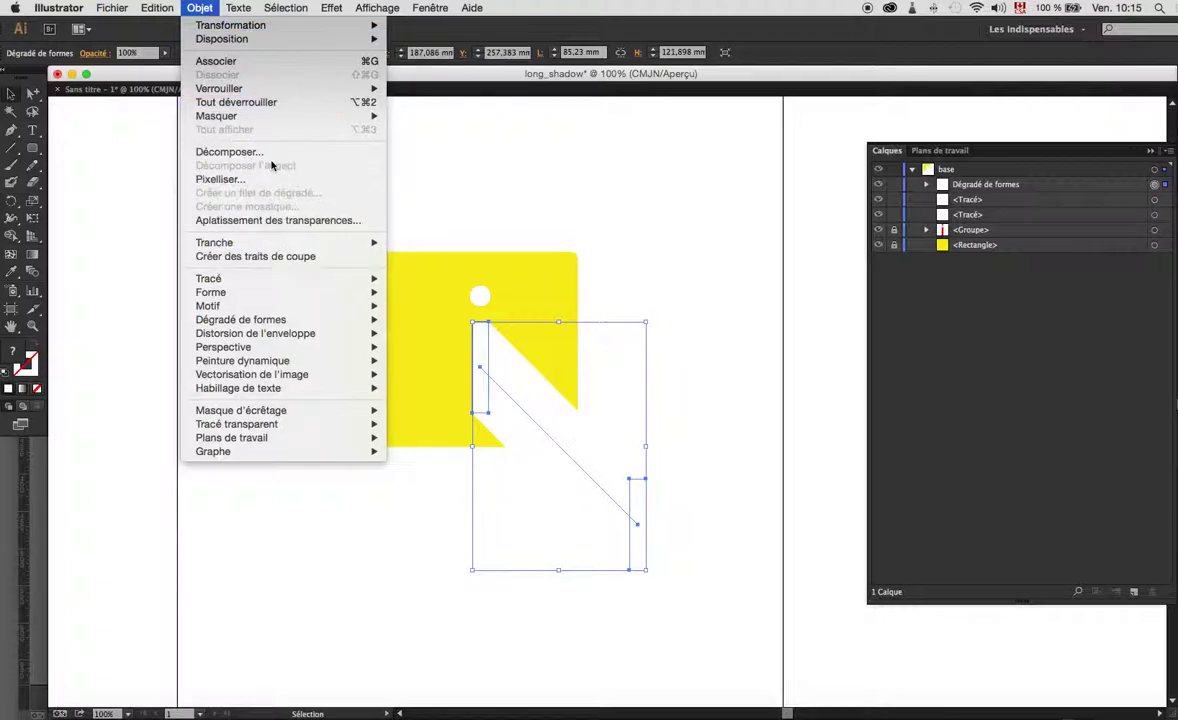
{"action": "mouse_move", "coordinate": [262, 321]}
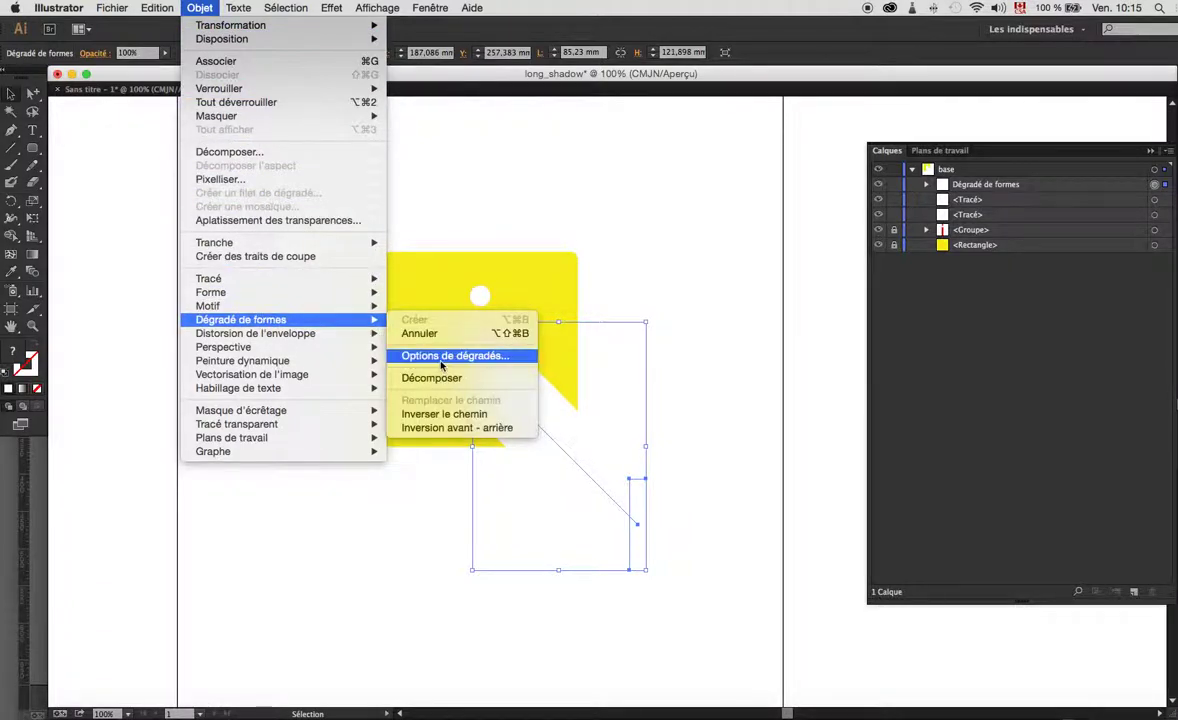
{"action": "left_click", "coordinate": [460, 429]}
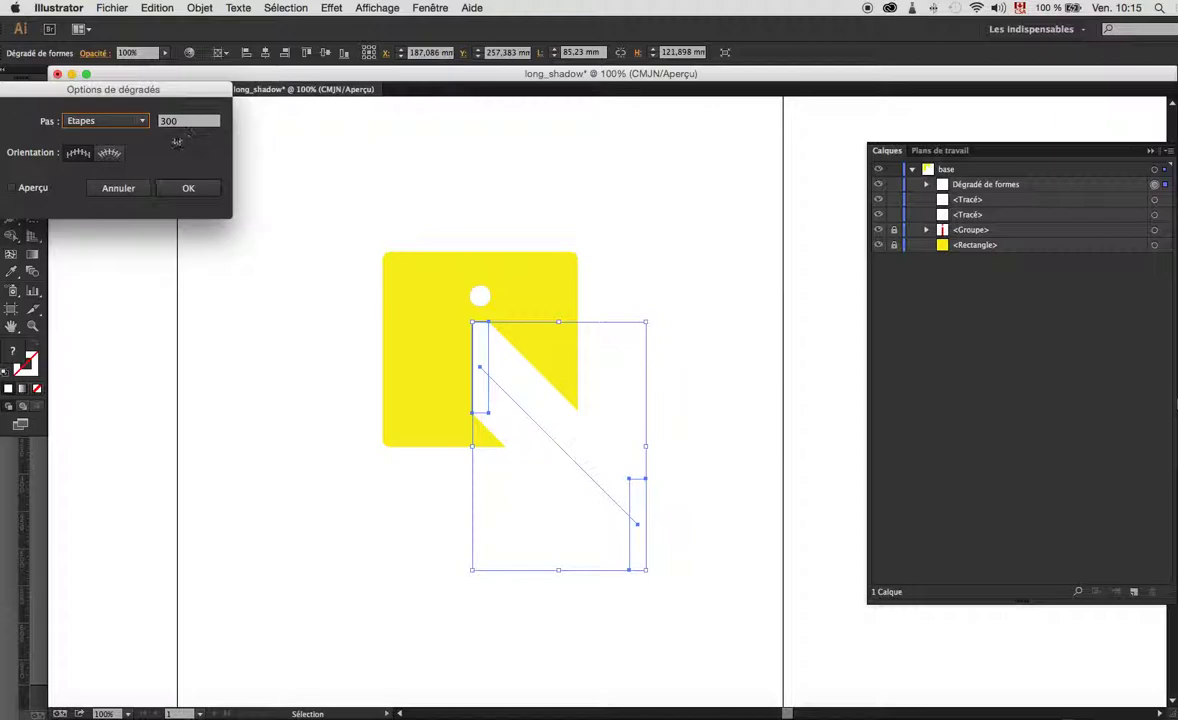
{"action": "left_click", "coordinate": [130, 121]}
{"action": "left_click", "coordinate": [130, 157]}
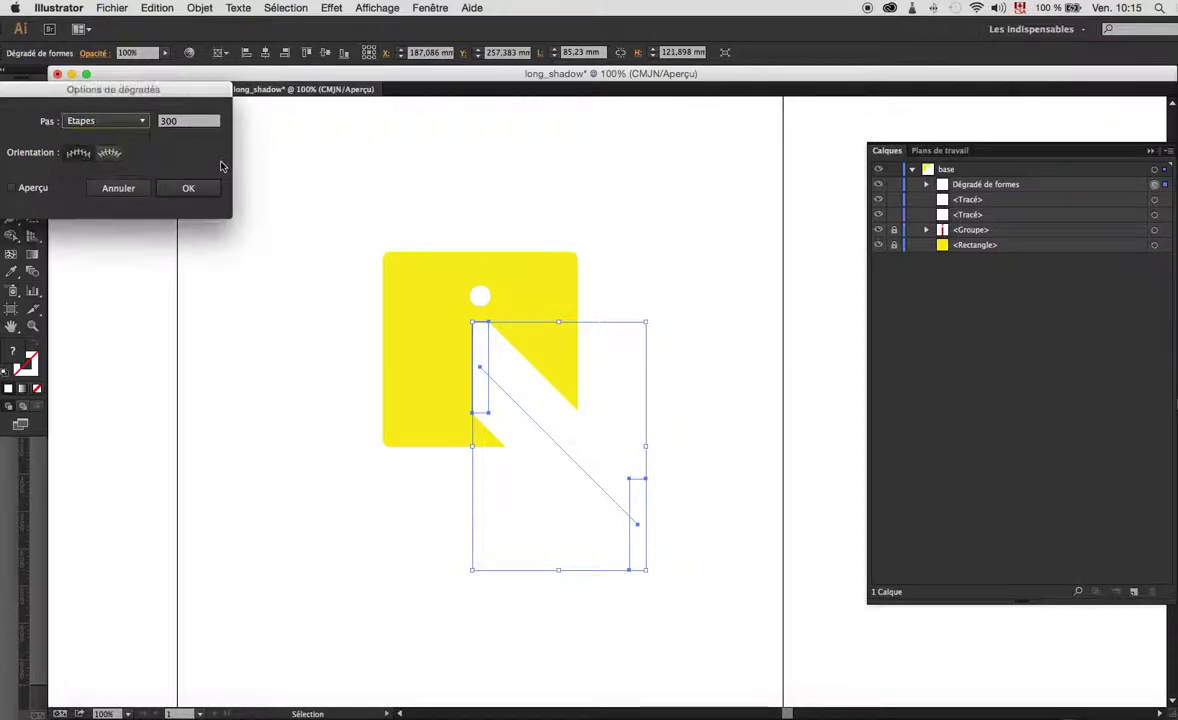
{"action": "left_click", "coordinate": [188, 189]}
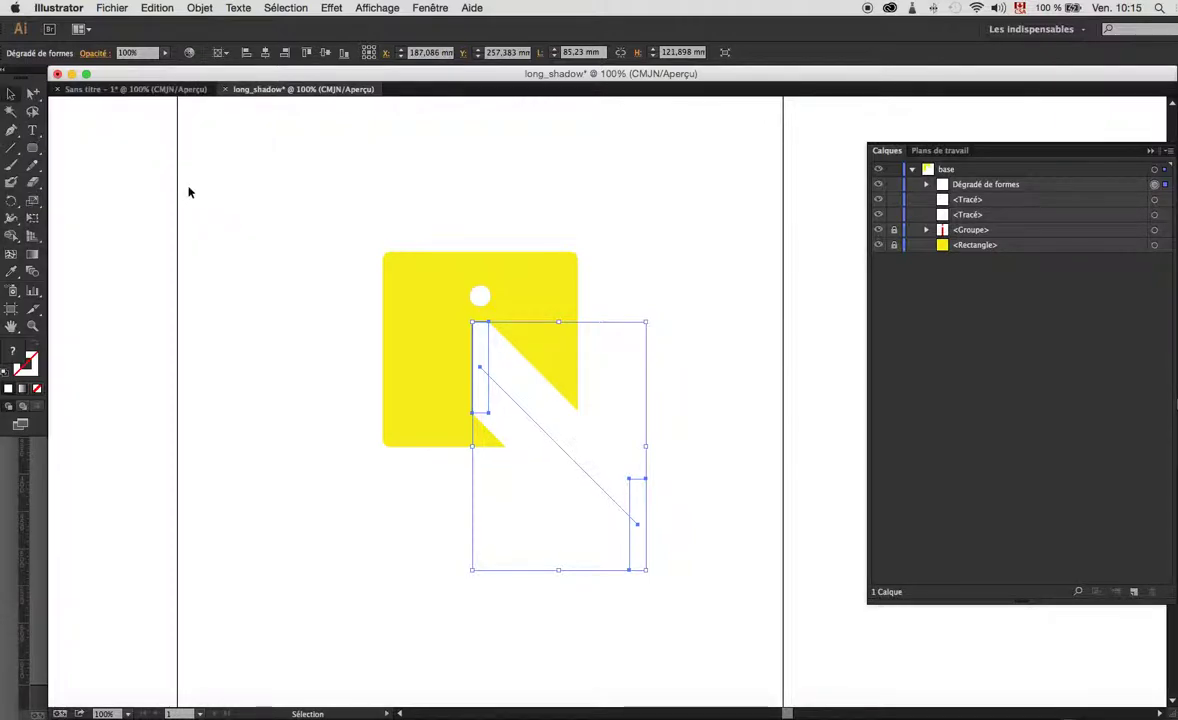
- Create a shape blend between the dot of the letter in the square and the dot of its offset copy
{"action": "left_click", "coordinate": [418, 223]}
{"action": "left_click", "coordinate": [479, 293]}
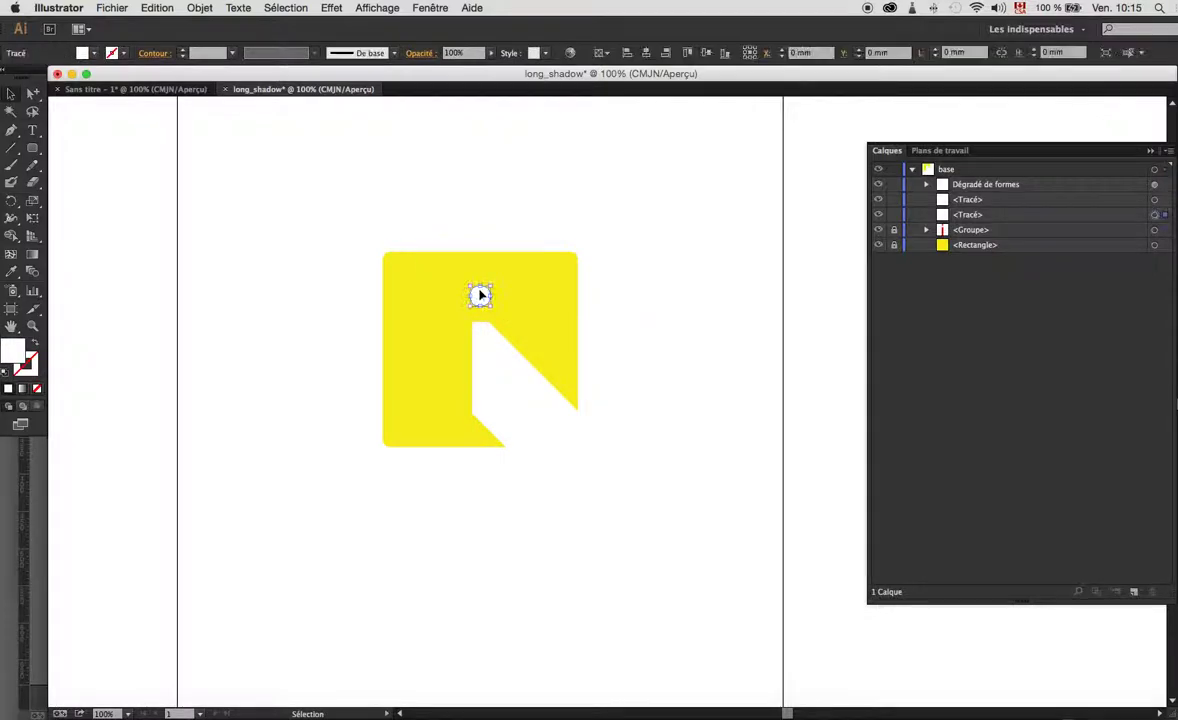
{"action": "left_click", "coordinate": [644, 456], "text": "shift"}
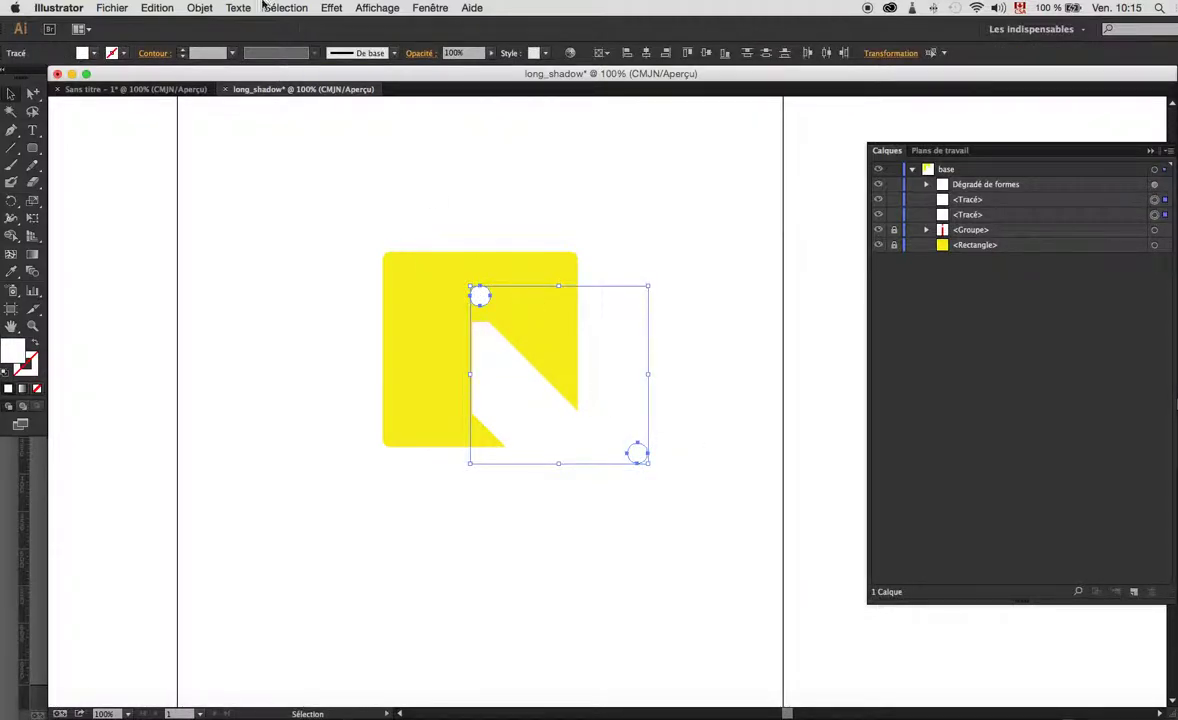
{"action": "left_click", "coordinate": [200, 8]}
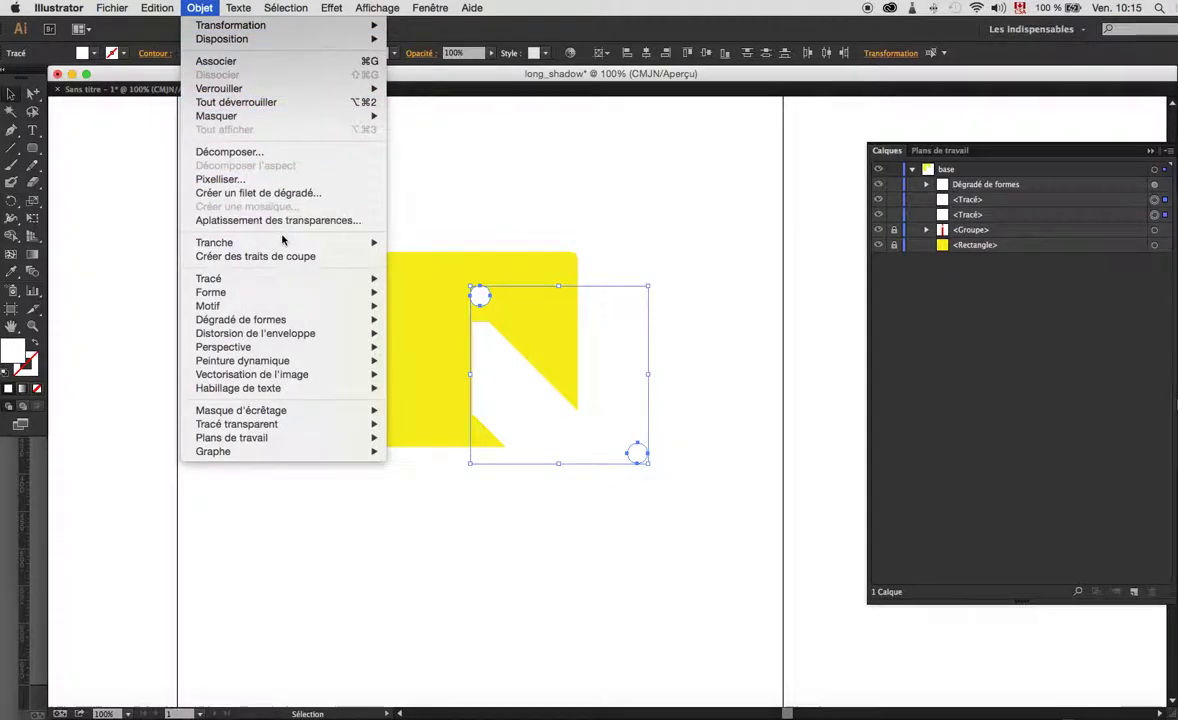
{"action": "mouse_move", "coordinate": [280, 319]}
{"action": "left_click", "coordinate": [436, 319]}
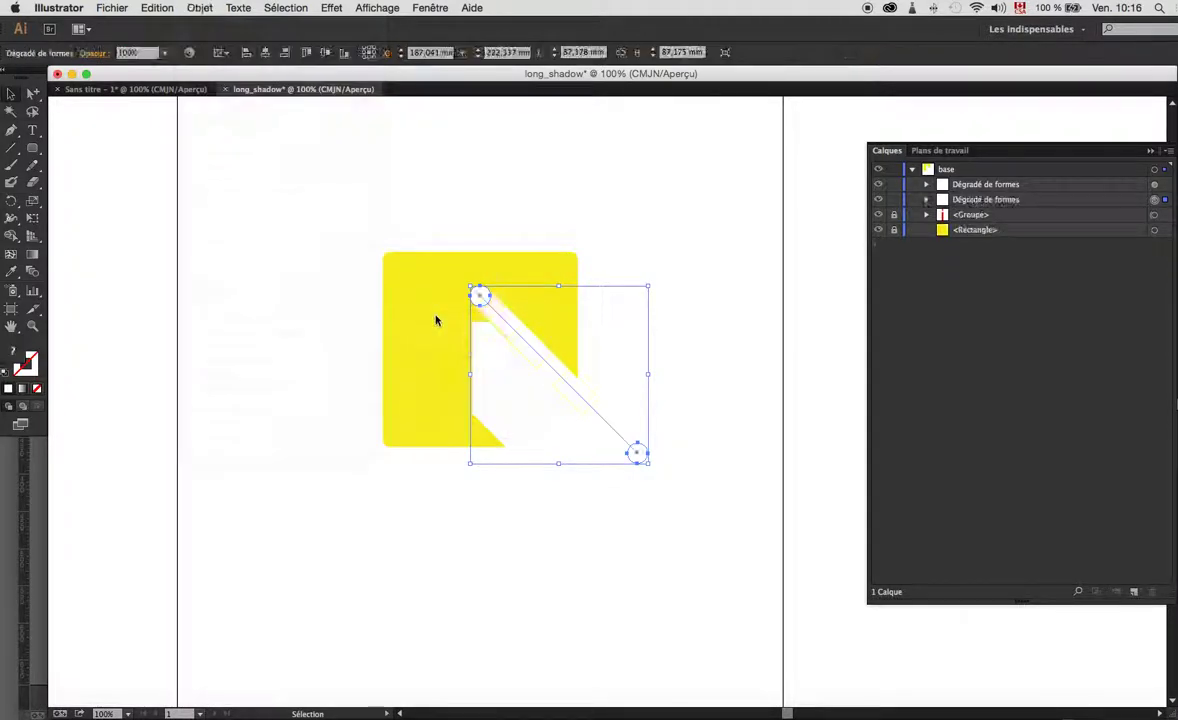
{"action": "left_click", "coordinate": [542, 221]}
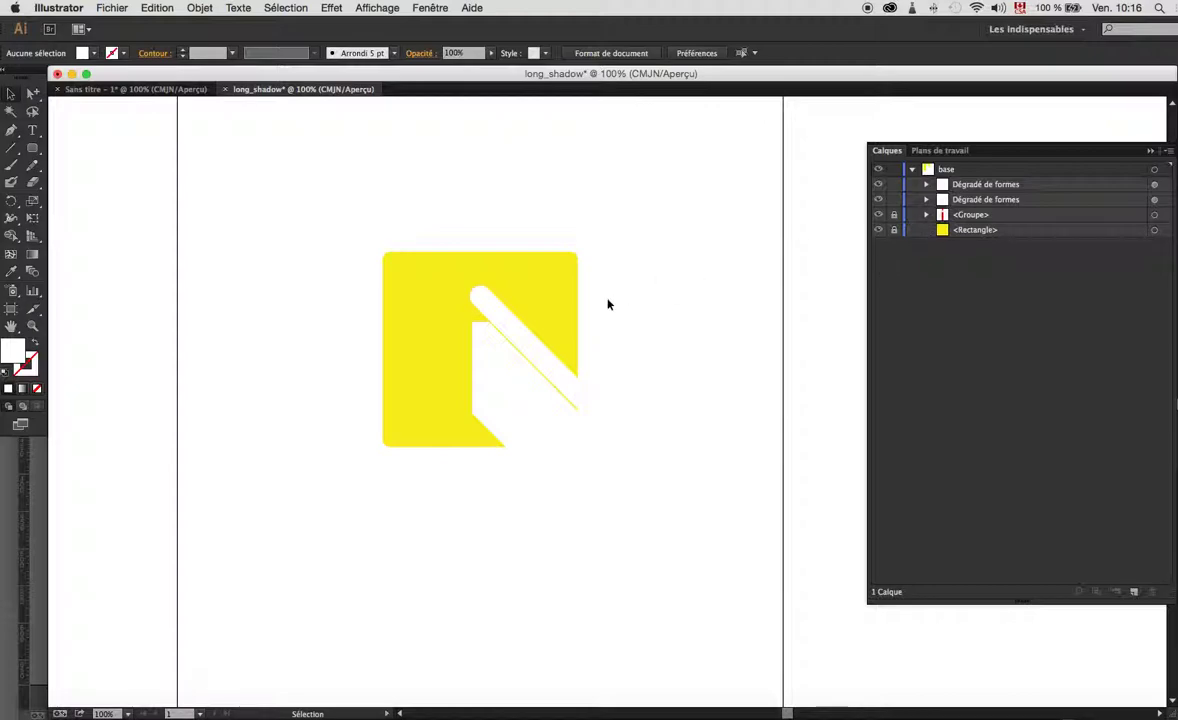
- Select the dot and stem blends together and set their blending mode to Différence
{"action": "left_click", "coordinate": [561, 372]}
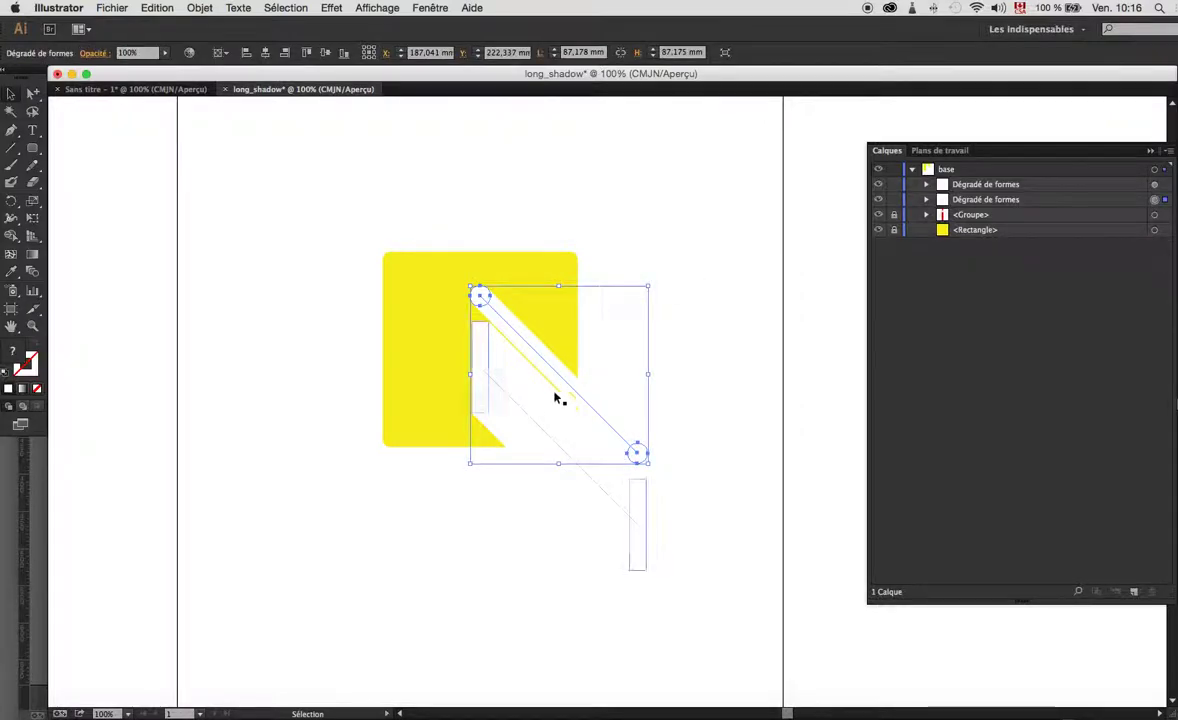
{"action": "left_click", "coordinate": [414, 8]}
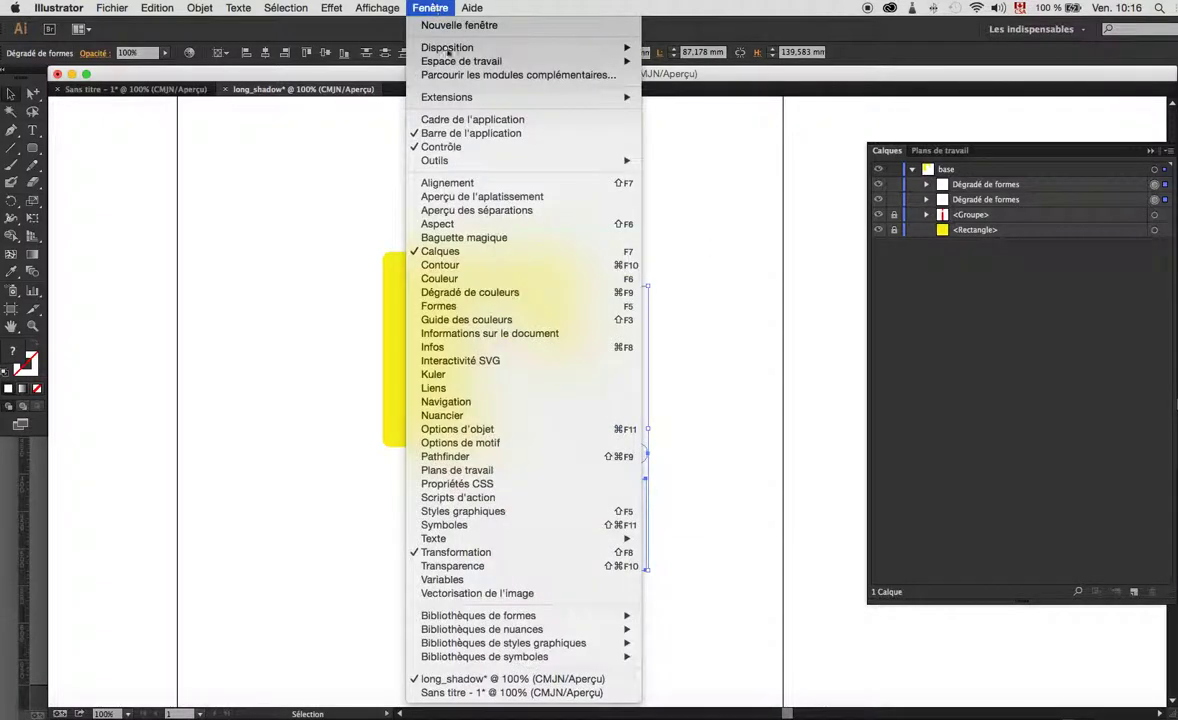
{"action": "left_click", "coordinate": [535, 567]}
{"action": "left_click_drag", "start_coordinate": [1063, 148], "coordinate": [606, 150]}
{"action": "left_click", "coordinate": [696, 171]}
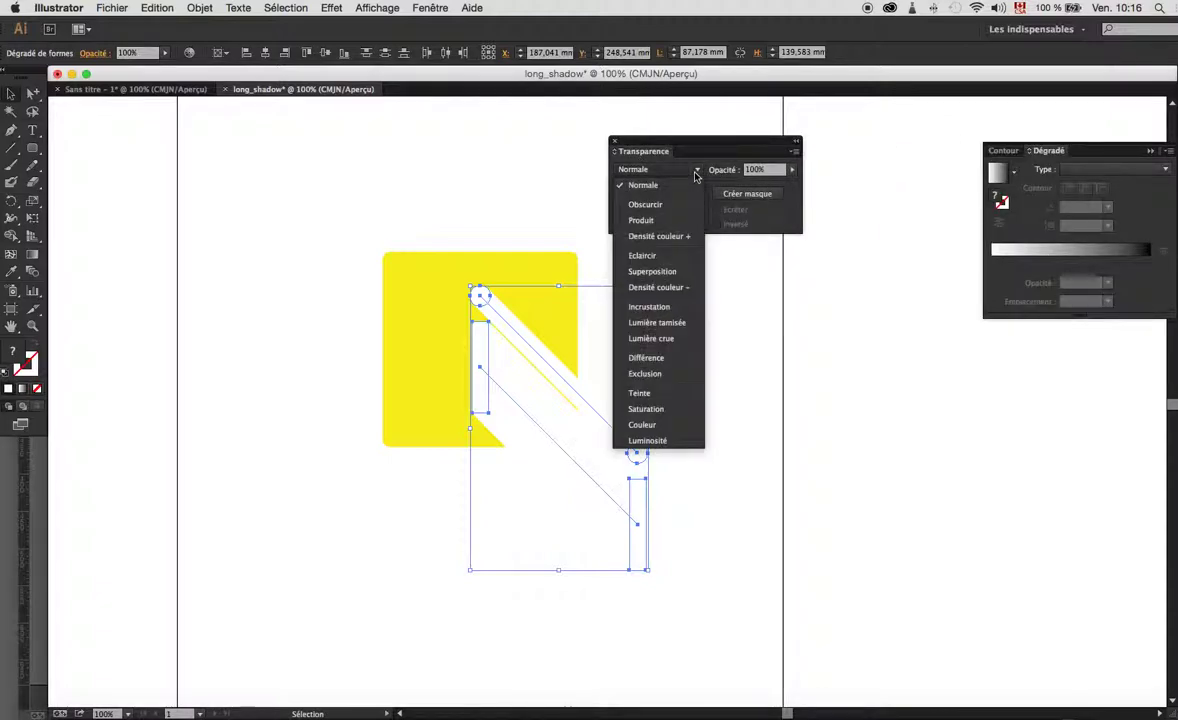
{"action": "left_click", "coordinate": [648, 357]}
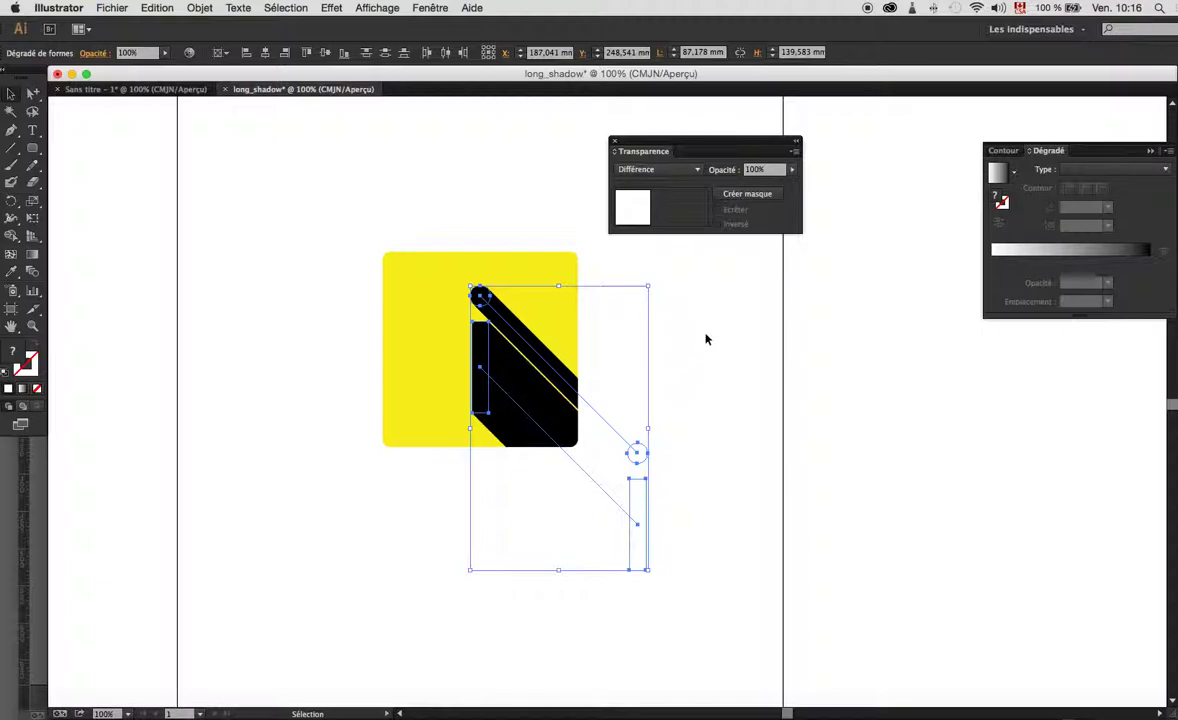
- Lower the opacity of both blends to make a semi-transparent long shadow
{"action": "left_click", "coordinate": [791, 172]}
{"action": "left_click_drag", "start_coordinate": [766, 186], "coordinate": [748, 186]}
{"action": "left_click", "coordinate": [741, 318]}
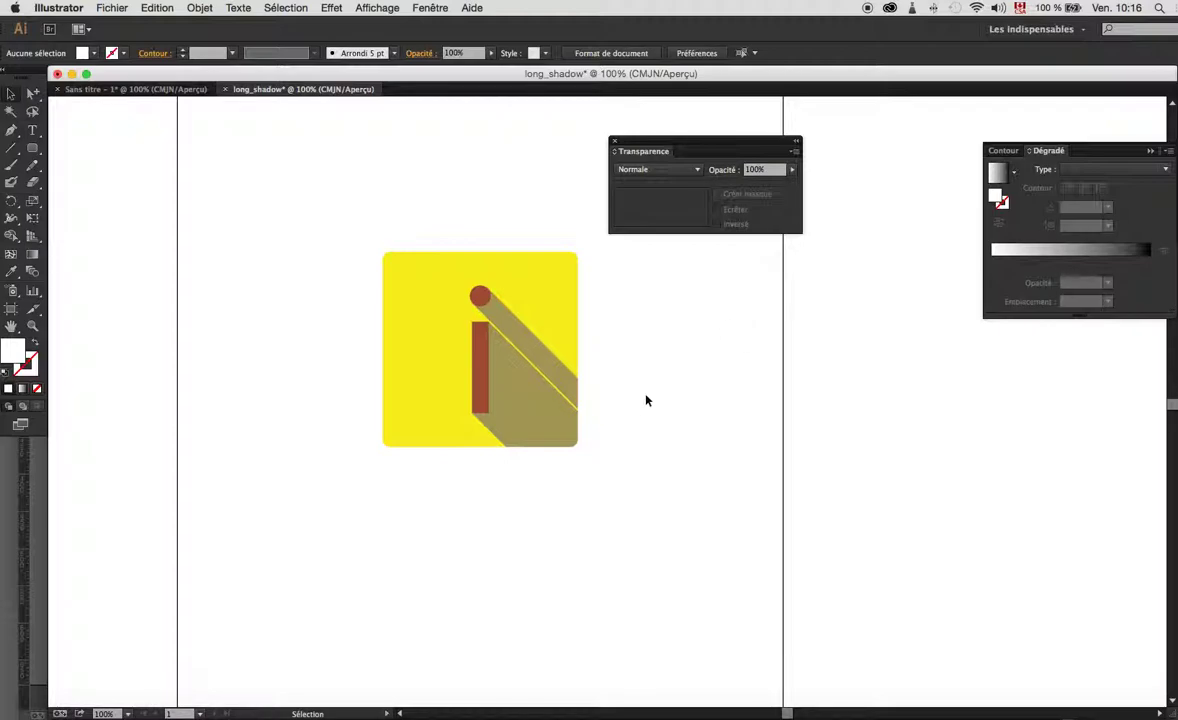
{"action": "left_click_drag", "start_coordinate": [642, 418], "coordinate": [594, 578]}
{"action": "left_click", "coordinate": [720, 439]}
- Unlock the red letter group and move it above both shadow blends in the base layer
{"action": "left_click", "coordinate": [614, 141]}
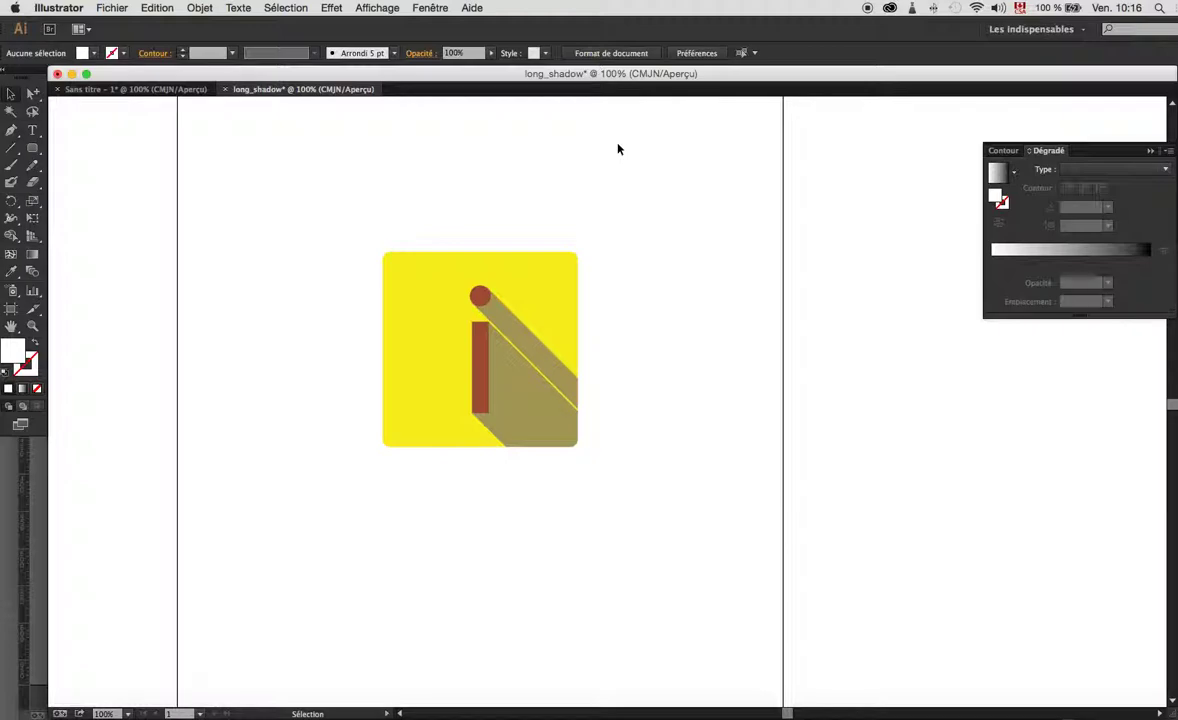
{"action": "key", "text": "F7"}
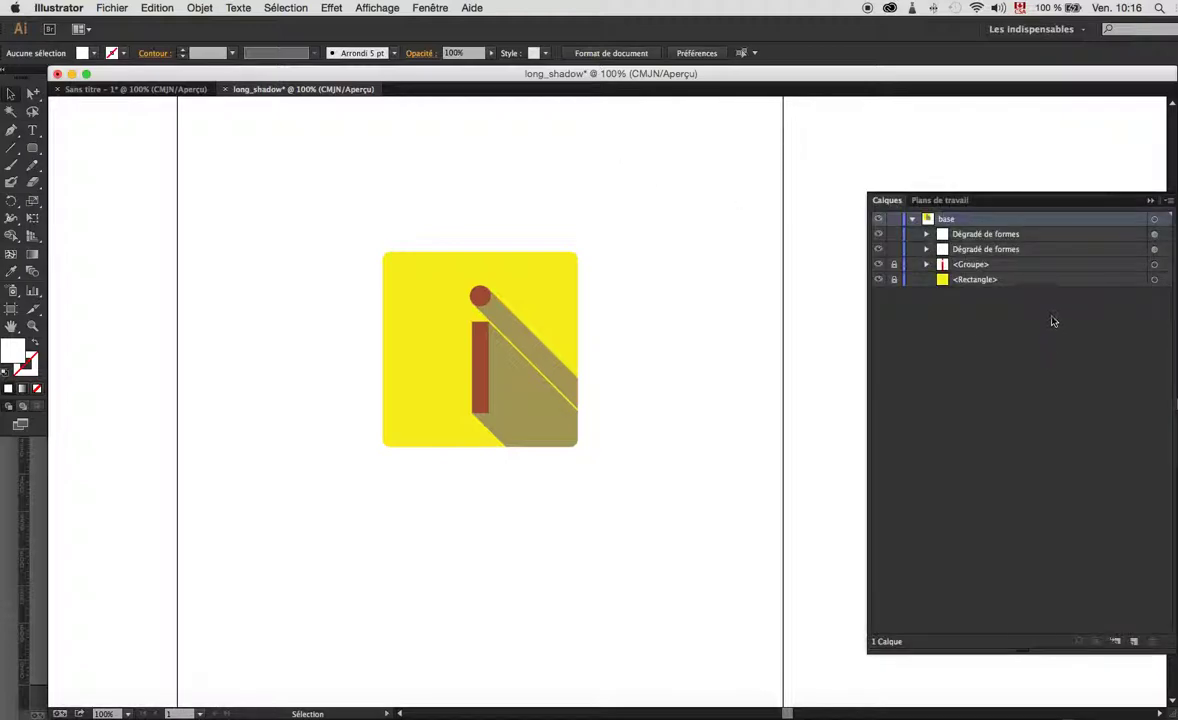
{"action": "left_click", "coordinate": [1023, 238]}
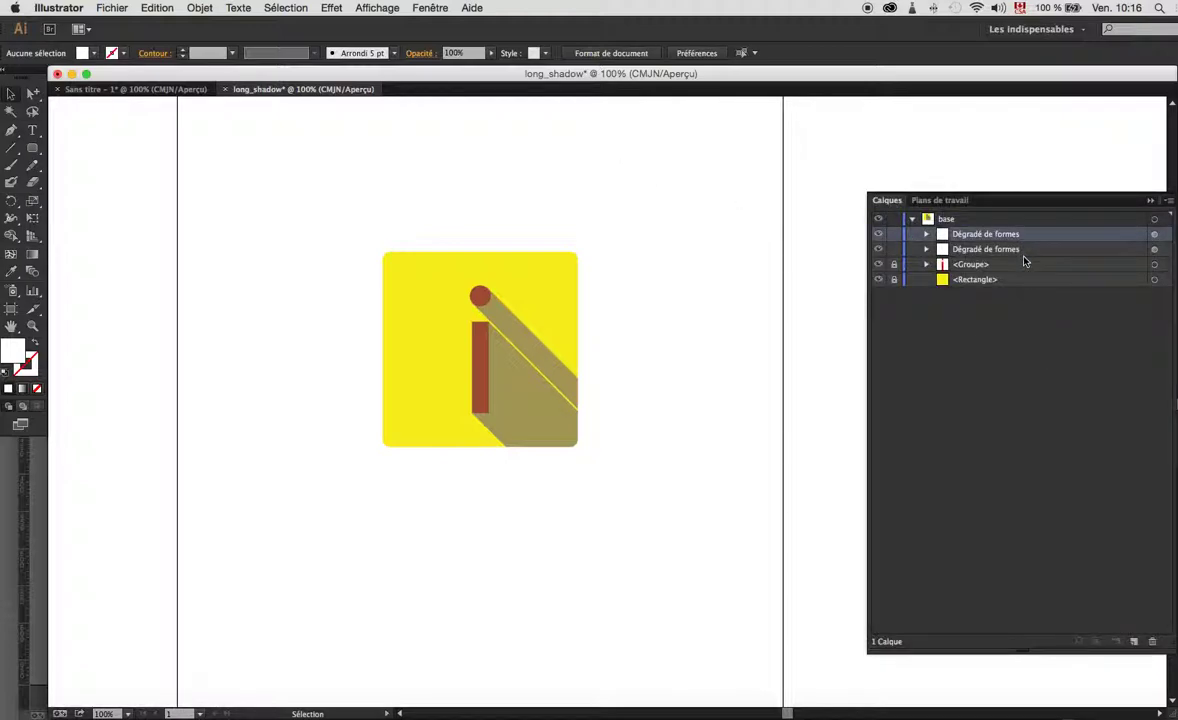
{"action": "left_click", "coordinate": [962, 265]}
{"action": "left_click", "coordinate": [894, 264]}
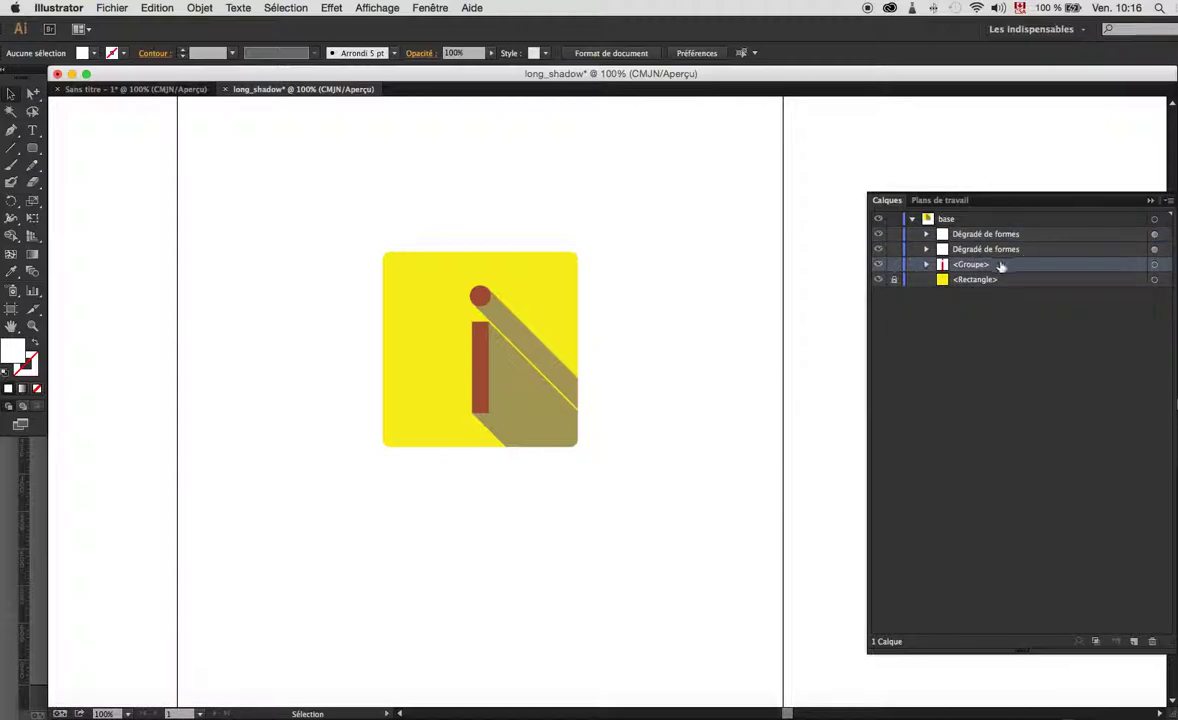
{"action": "left_click_drag", "start_coordinate": [950, 268], "coordinate": [997, 233]}
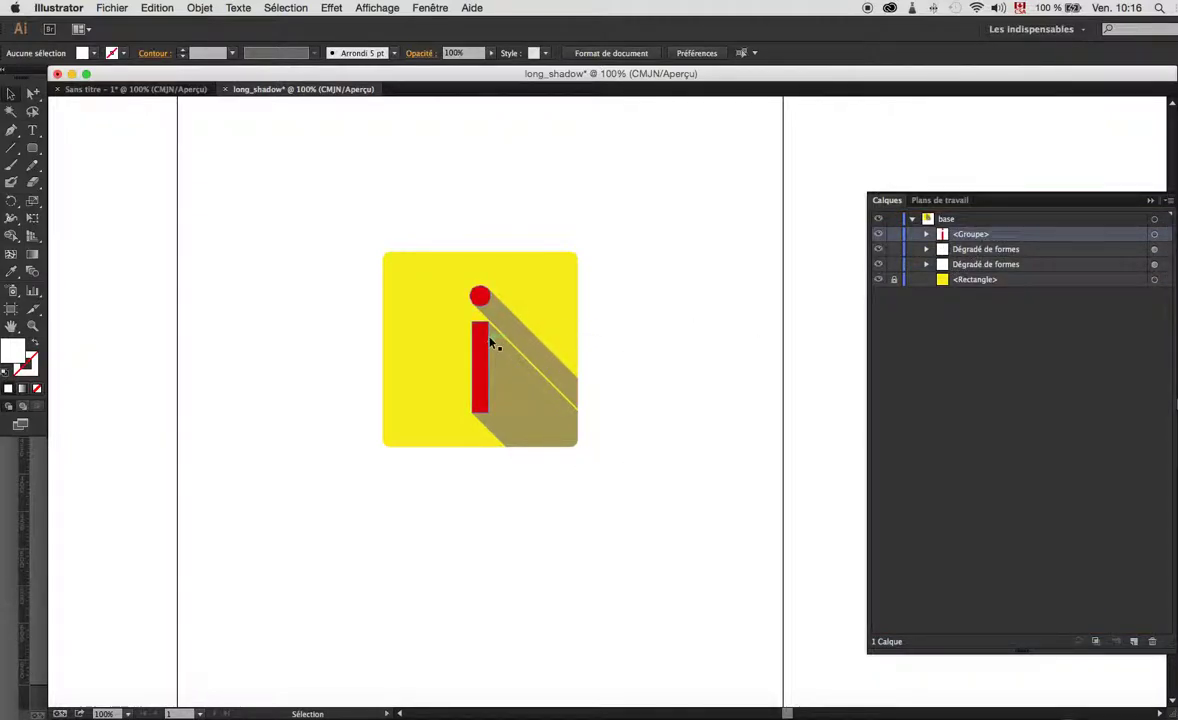
- Unlock the yellow rectangle, duplicate it in place and move the copy to the top of the base layer
{"action": "left_click", "coordinate": [976, 280]}
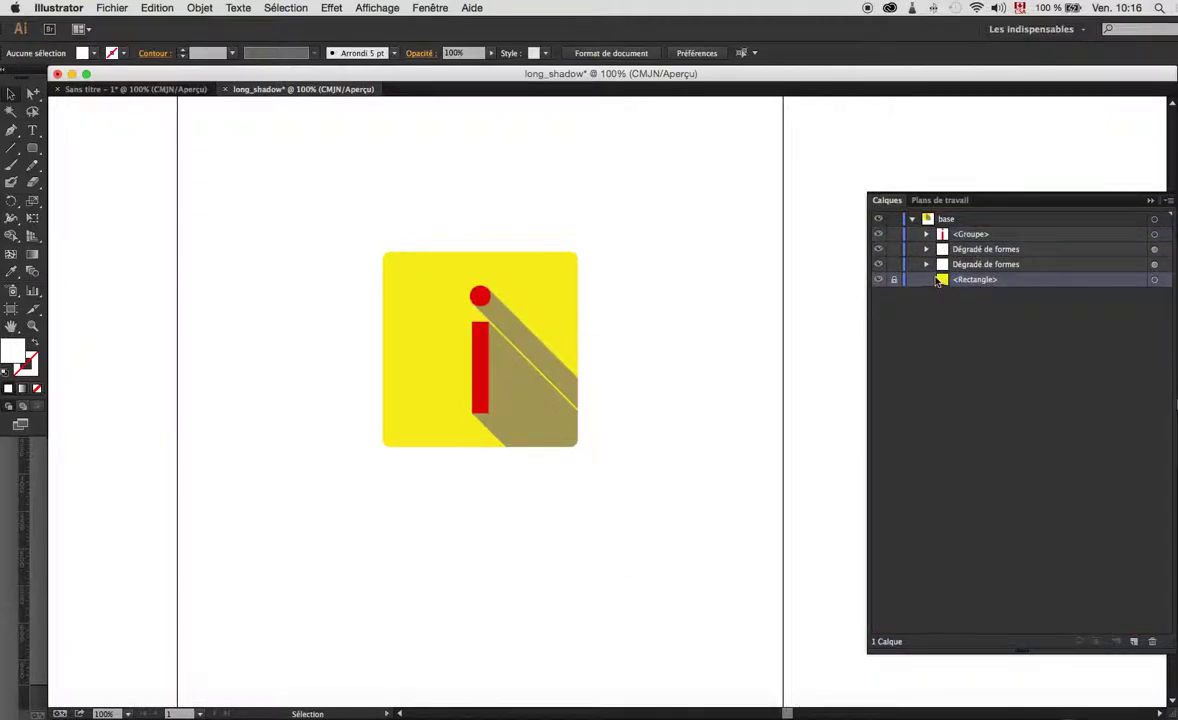
{"action": "left_click", "coordinate": [1156, 280]}
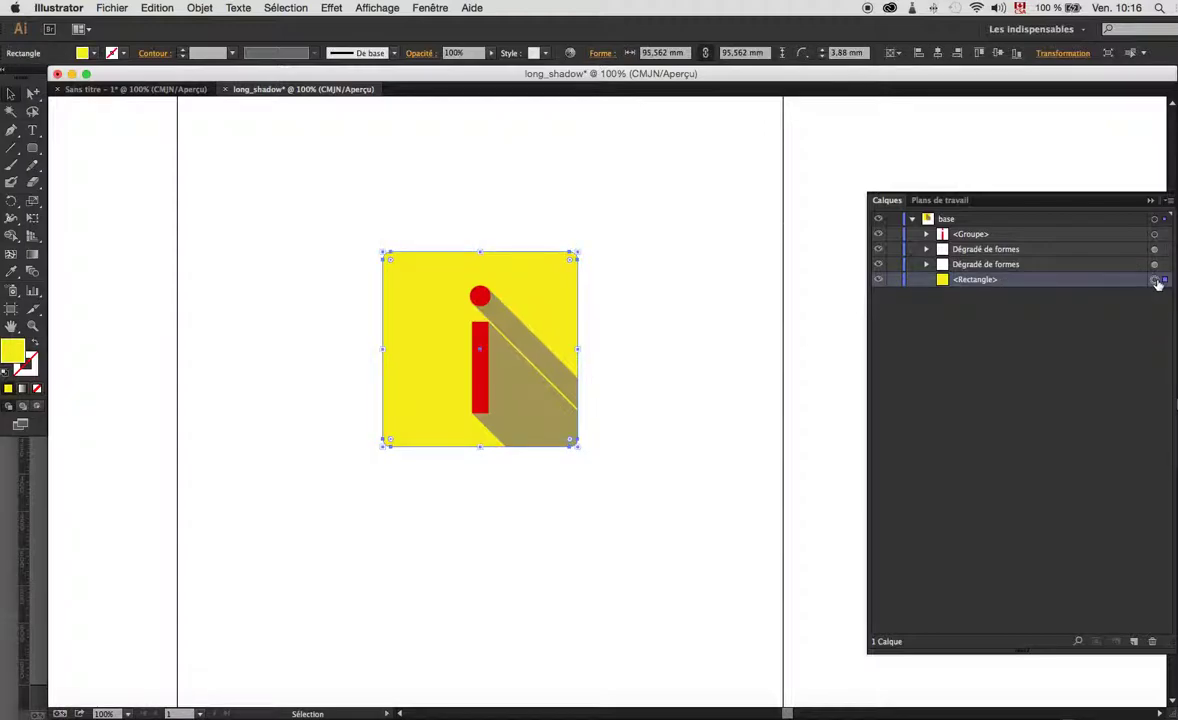
{"action": "key", "text": "super+c"}
{"action": "key", "text": "super+f"}
{"action": "left_click_drag", "start_coordinate": [1125, 286], "coordinate": [1010, 222]}
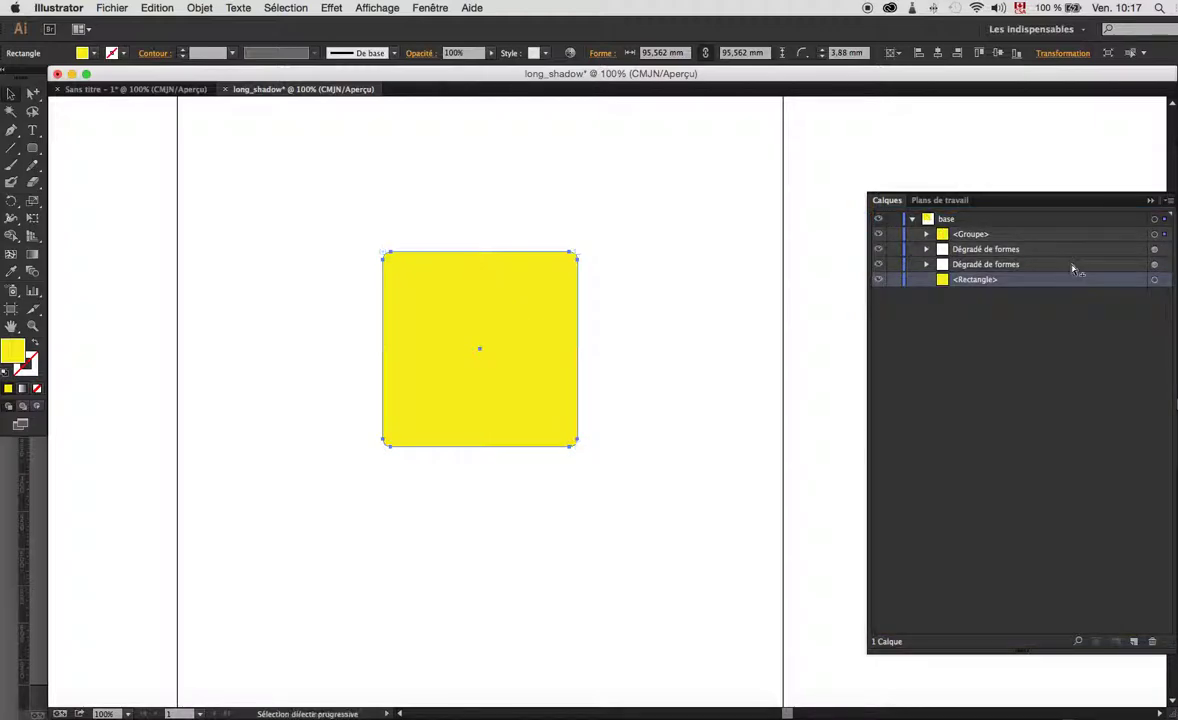
{"action": "key", "text": "super+z"}
{"action": "left_click_drag", "start_coordinate": [1035, 284], "coordinate": [962, 232]}
{"action": "left_click", "coordinate": [694, 310]}
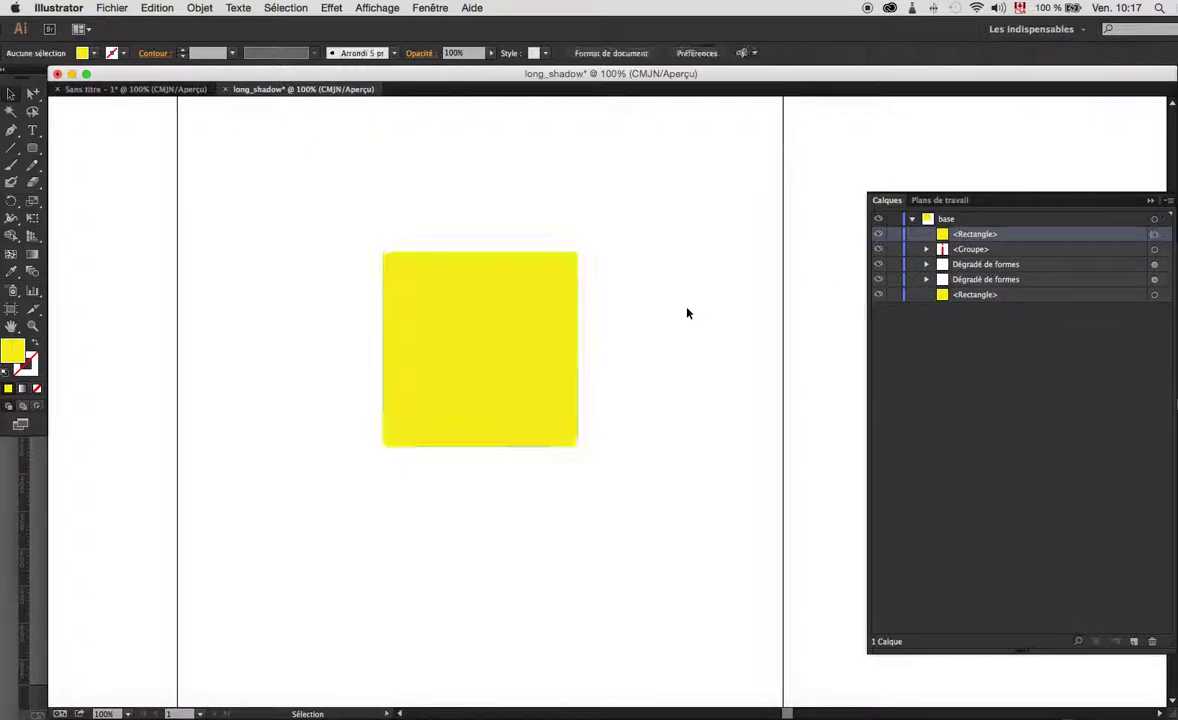
- Clip the letter, blends and background with a clipping mask made from the topmost yellow rectangle
{"action": "left_click_drag", "start_coordinate": [346, 216], "coordinate": [691, 537]}
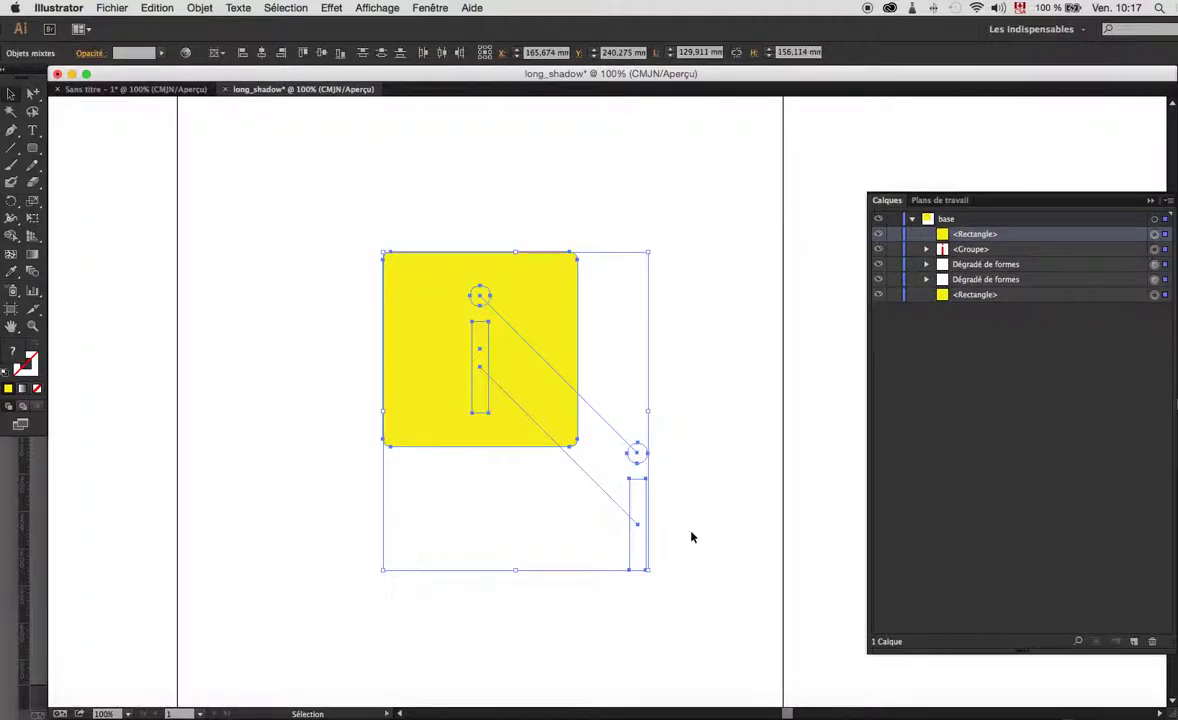
{"action": "key", "text": "super+7"}
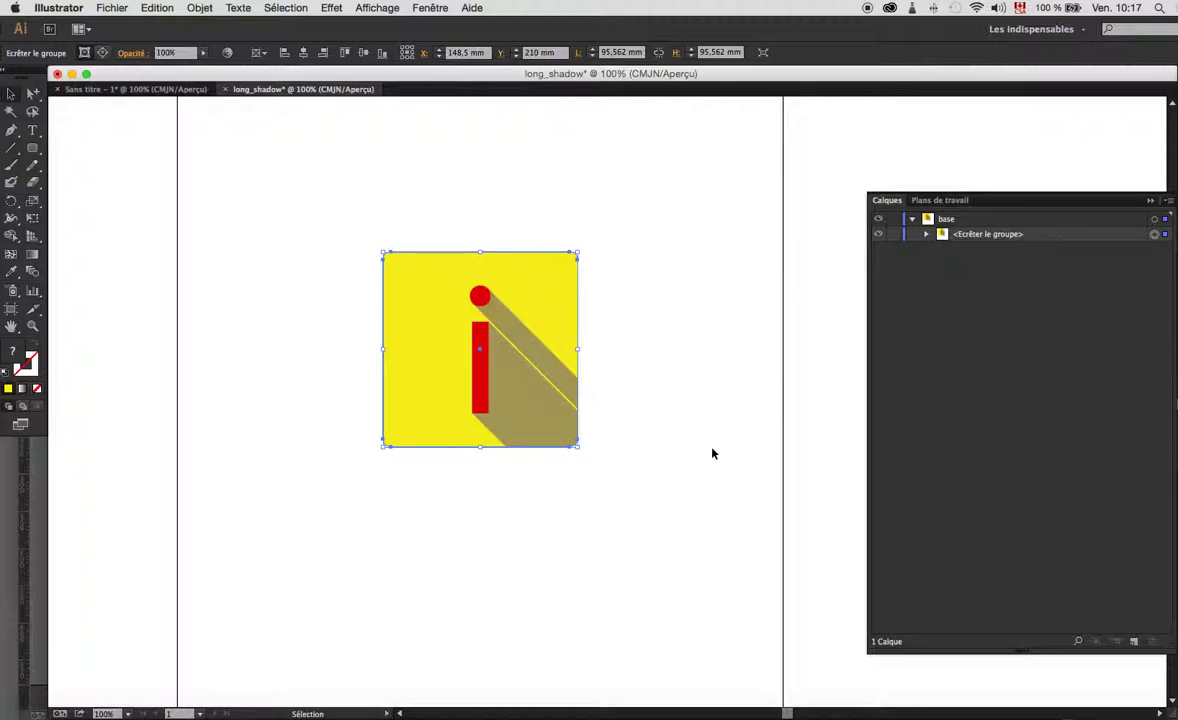
{"action": "left_click", "coordinate": [660, 405]}
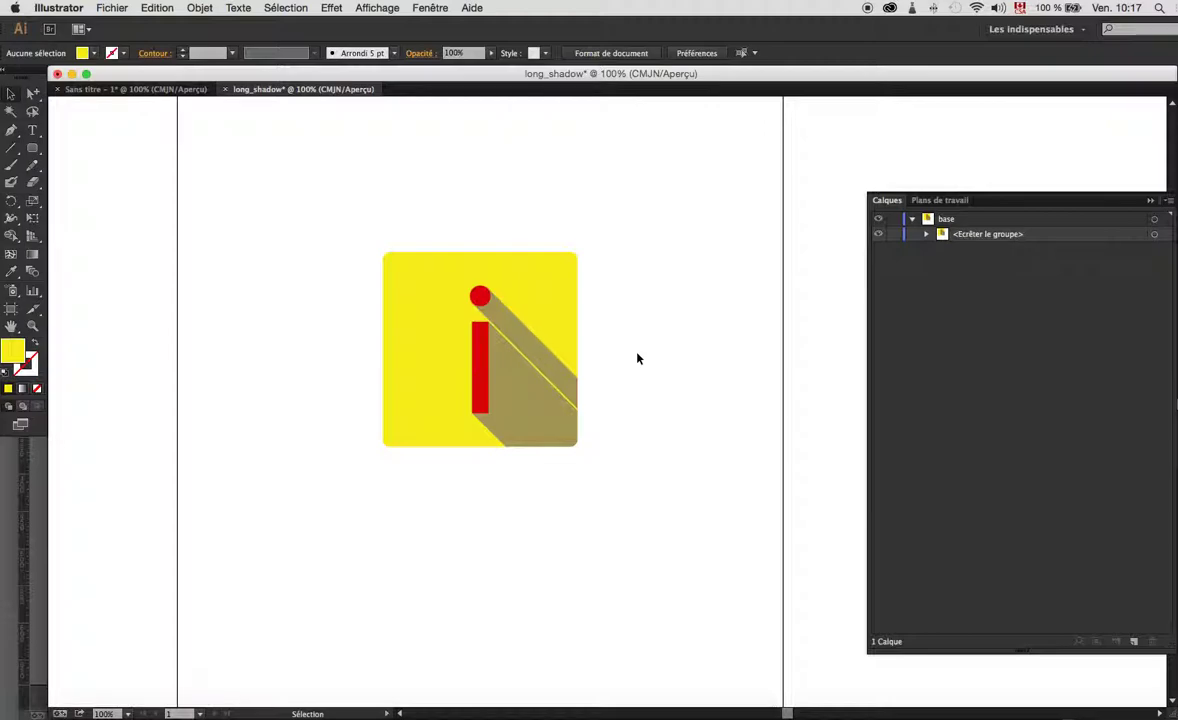
- Examine the clipped artwork in outline view and expand the clipping group to inspect its contents
{"action": "key", "text": "super+y"}
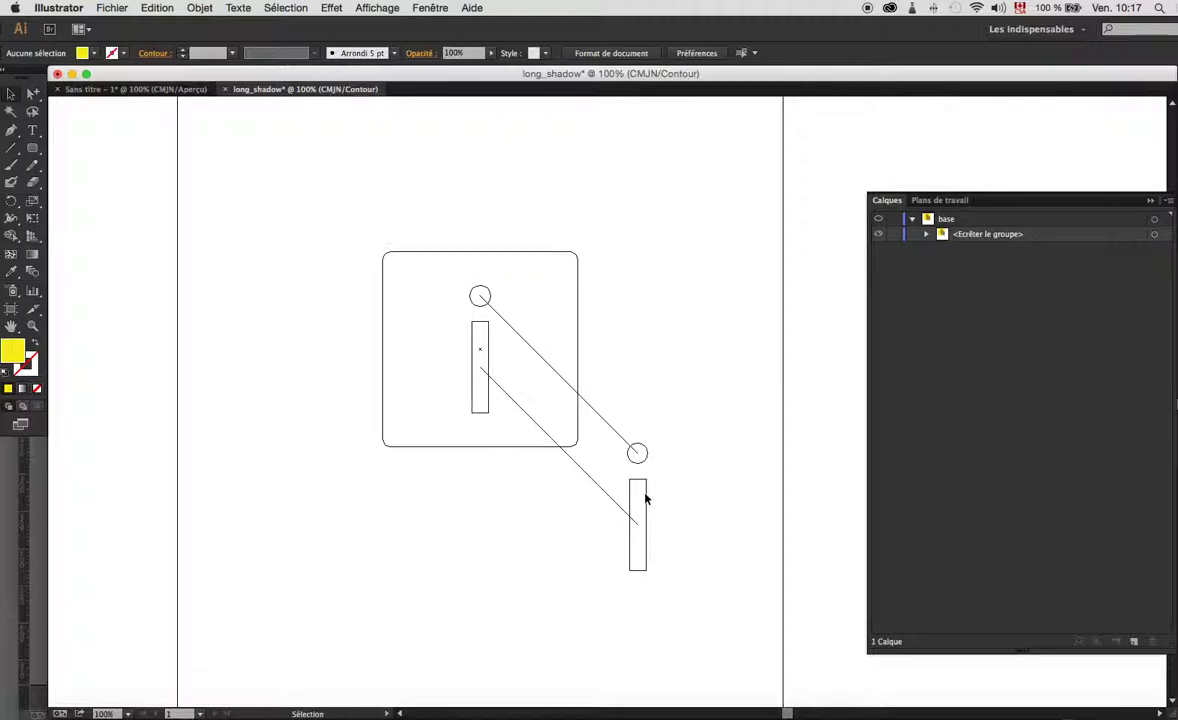
{"action": "left_click", "coordinate": [30, 95]}
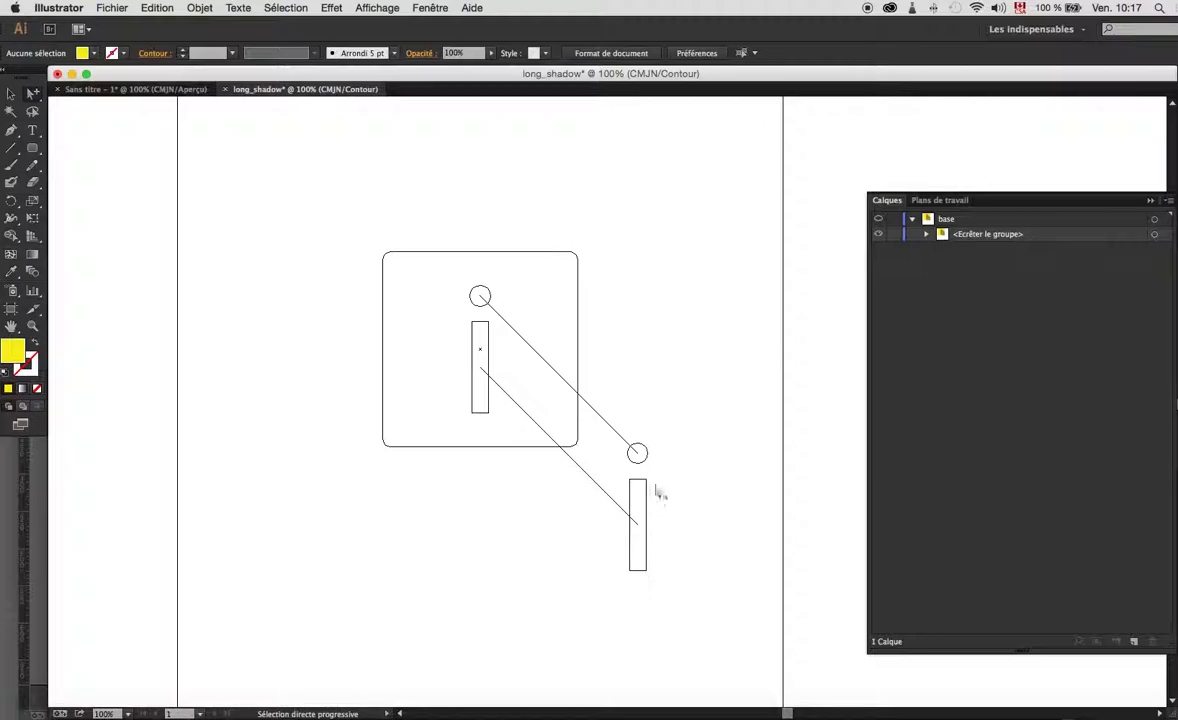
{"action": "left_click", "coordinate": [926, 234]}
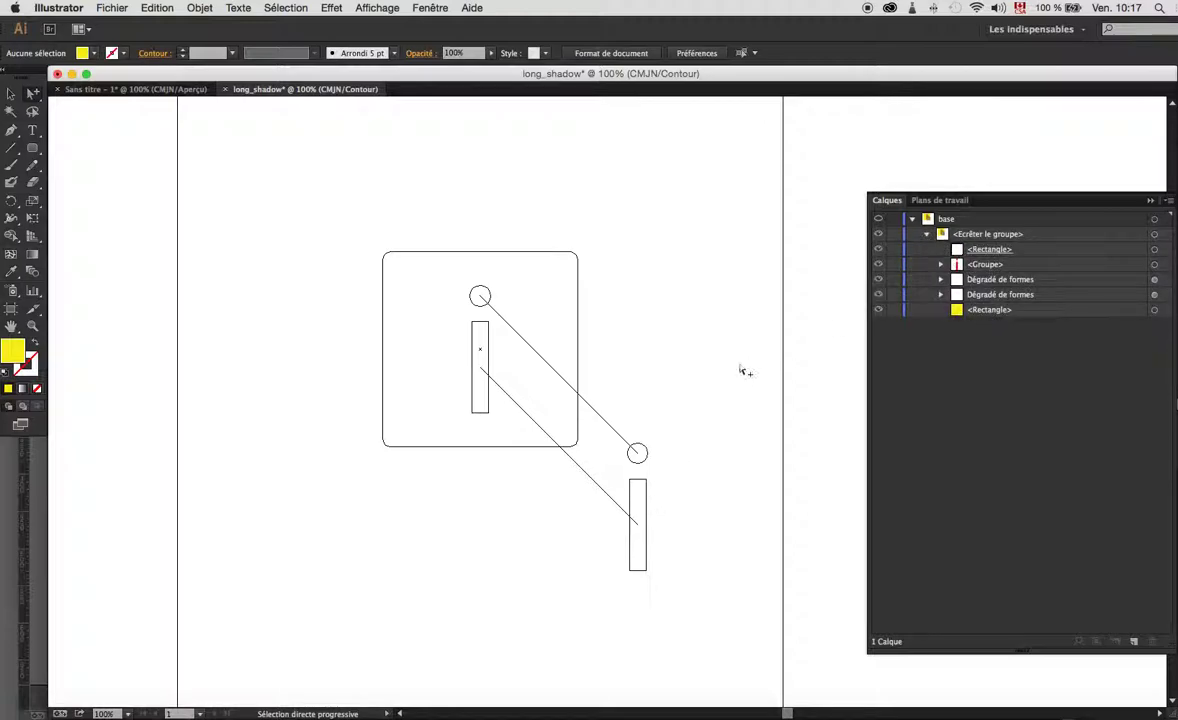
{"action": "key", "text": "super+y"}
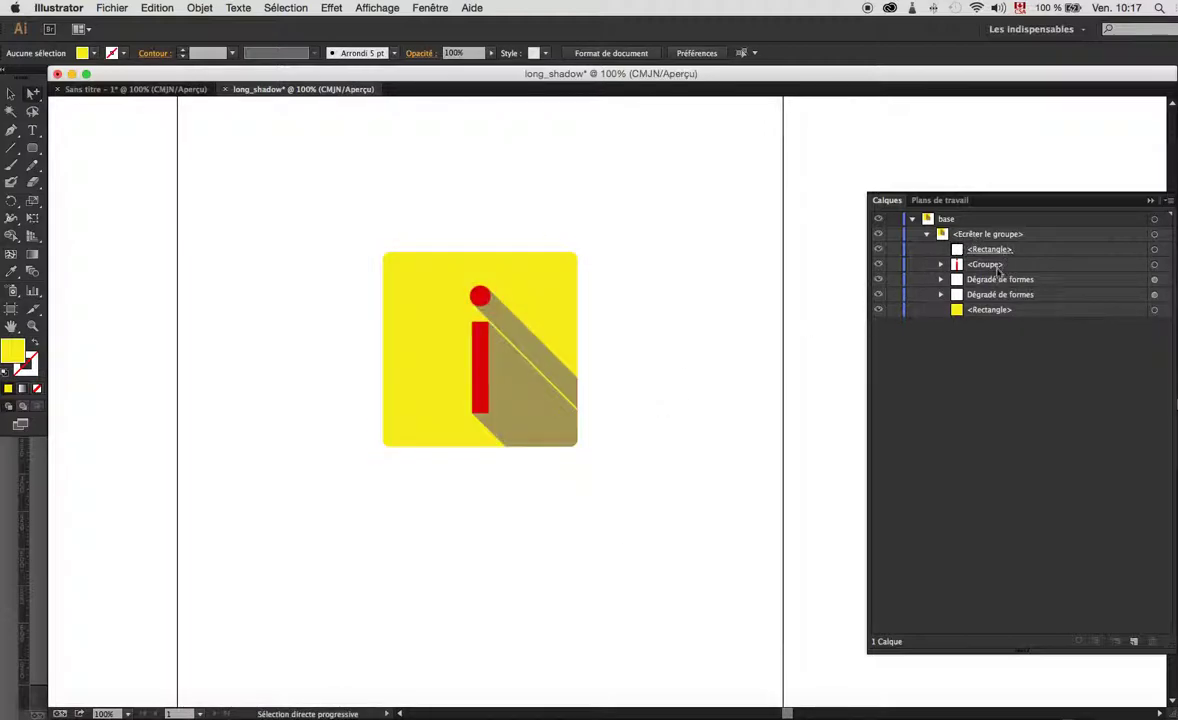
- Expand the dot's shadow blend within the clipping group and display its transparency settings
{"action": "left_click", "coordinate": [920, 262]}
{"action": "left_click", "coordinate": [983, 279]}
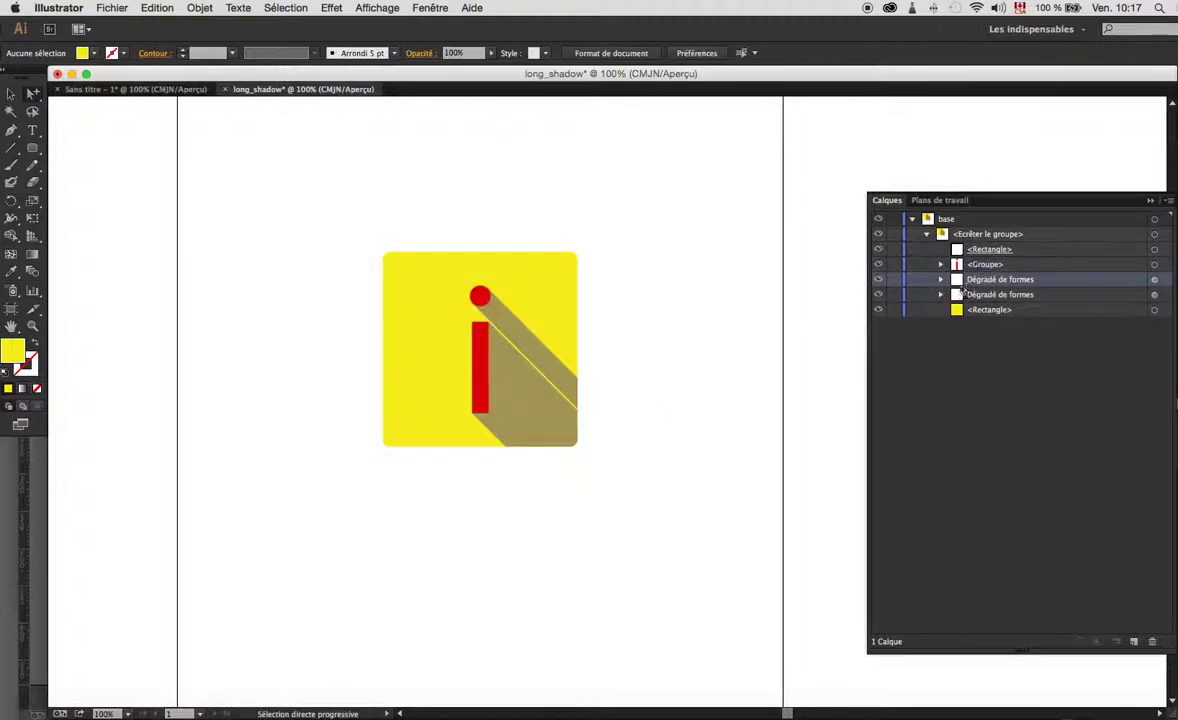
{"action": "left_click", "coordinate": [981, 294]}
{"action": "left_click", "coordinate": [940, 294]}
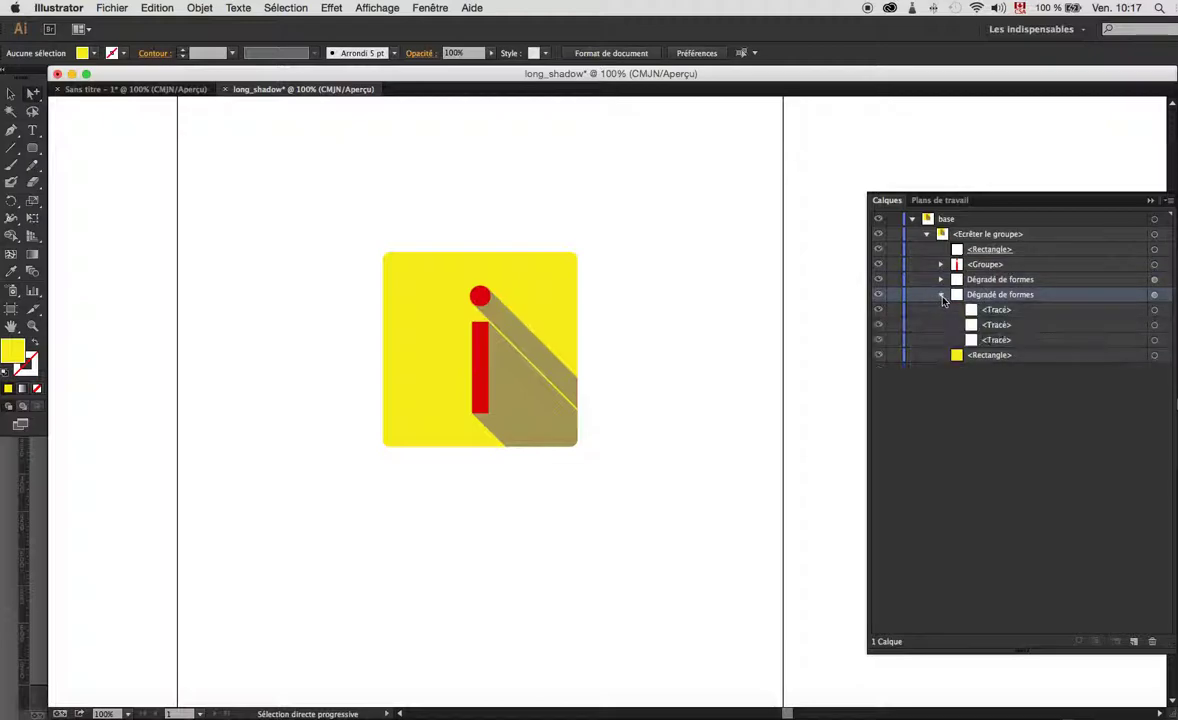
{"action": "left_click", "coordinate": [1154, 295]}
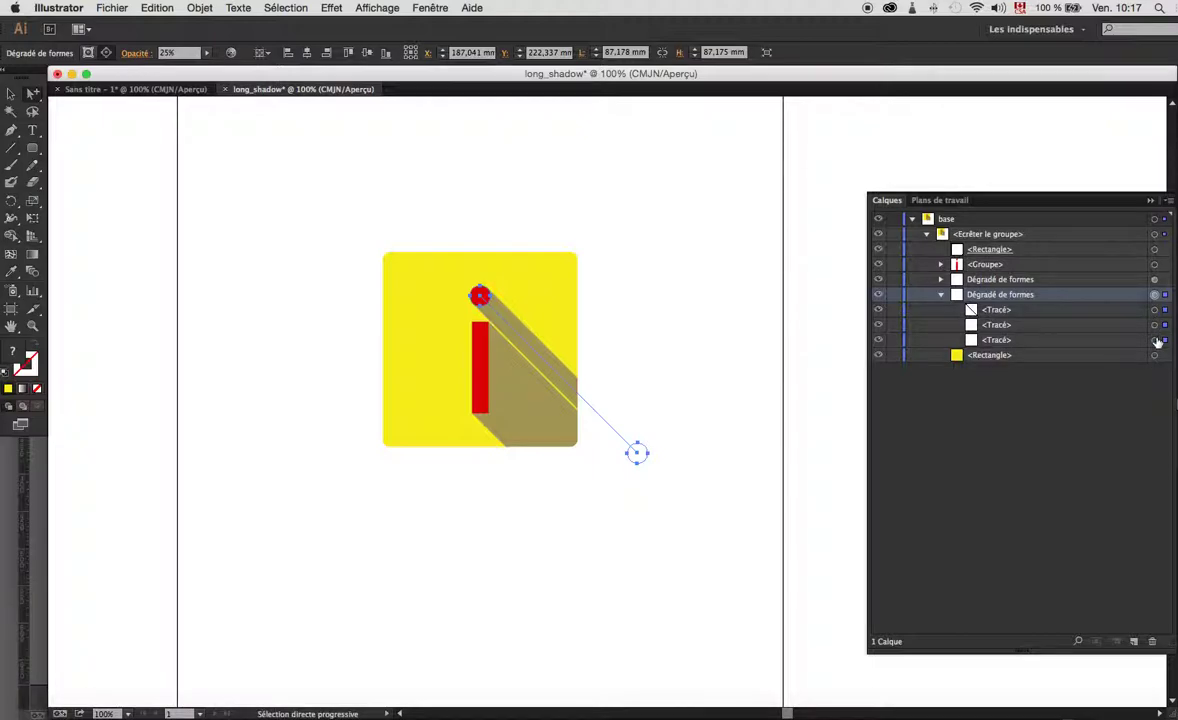
{"action": "left_click", "coordinate": [430, 8]}
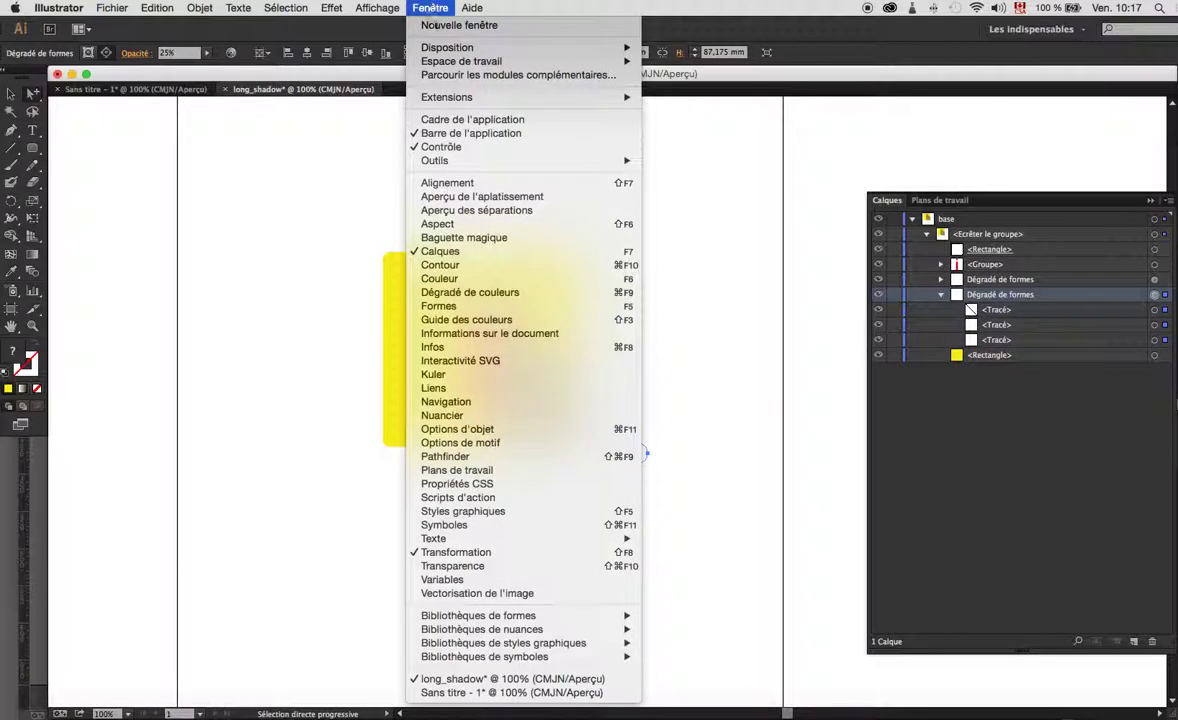
{"action": "left_click", "coordinate": [527, 566]}
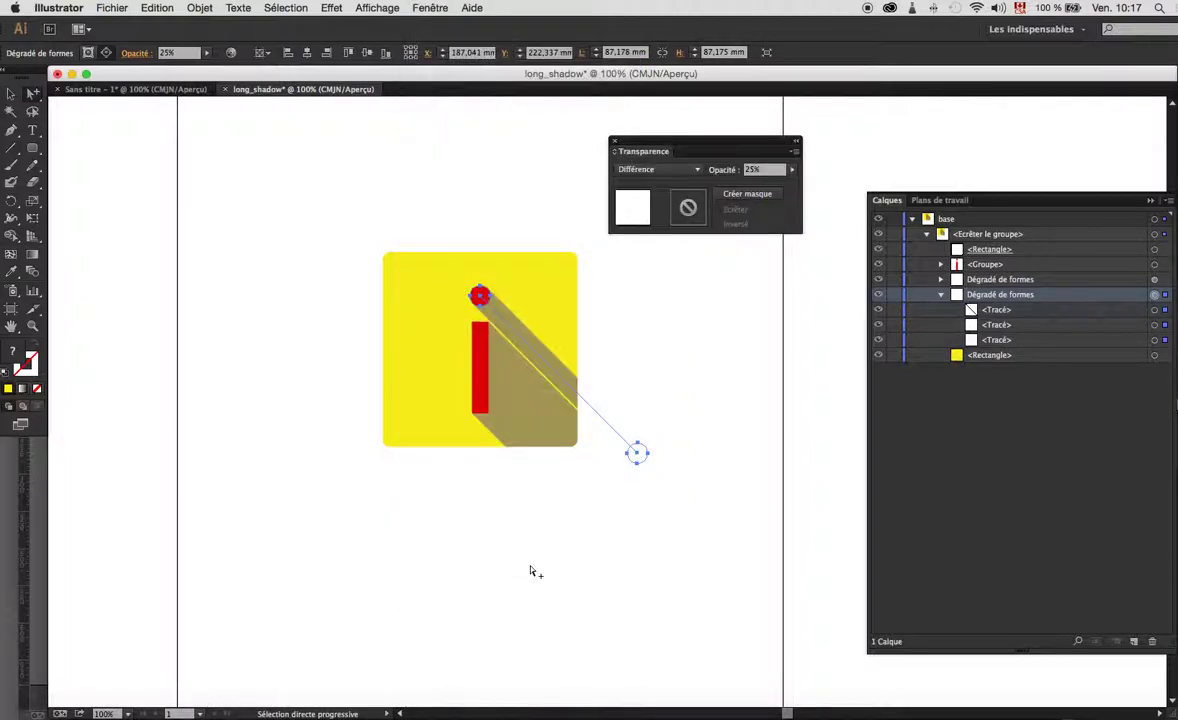
{"action": "left_click", "coordinate": [740, 436]}
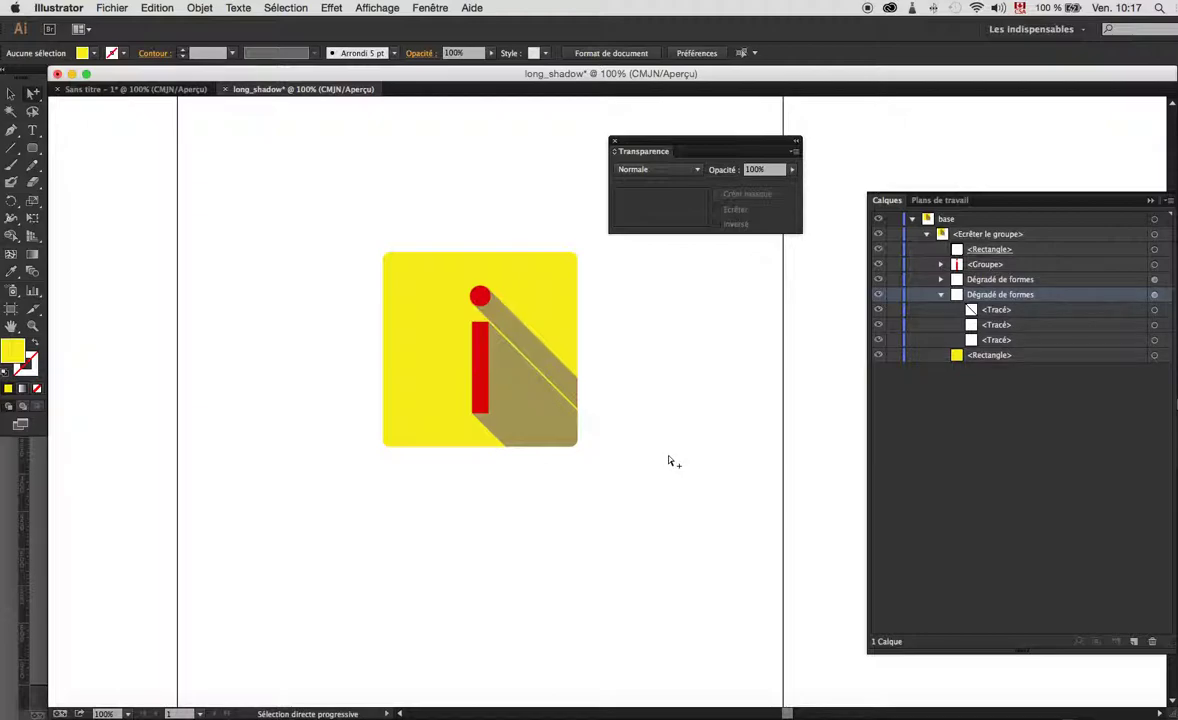
- Lower the opacity of the offset dot in the dot's blend to about 8% to fade the shadow
{"action": "left_click", "coordinate": [1155, 326]}
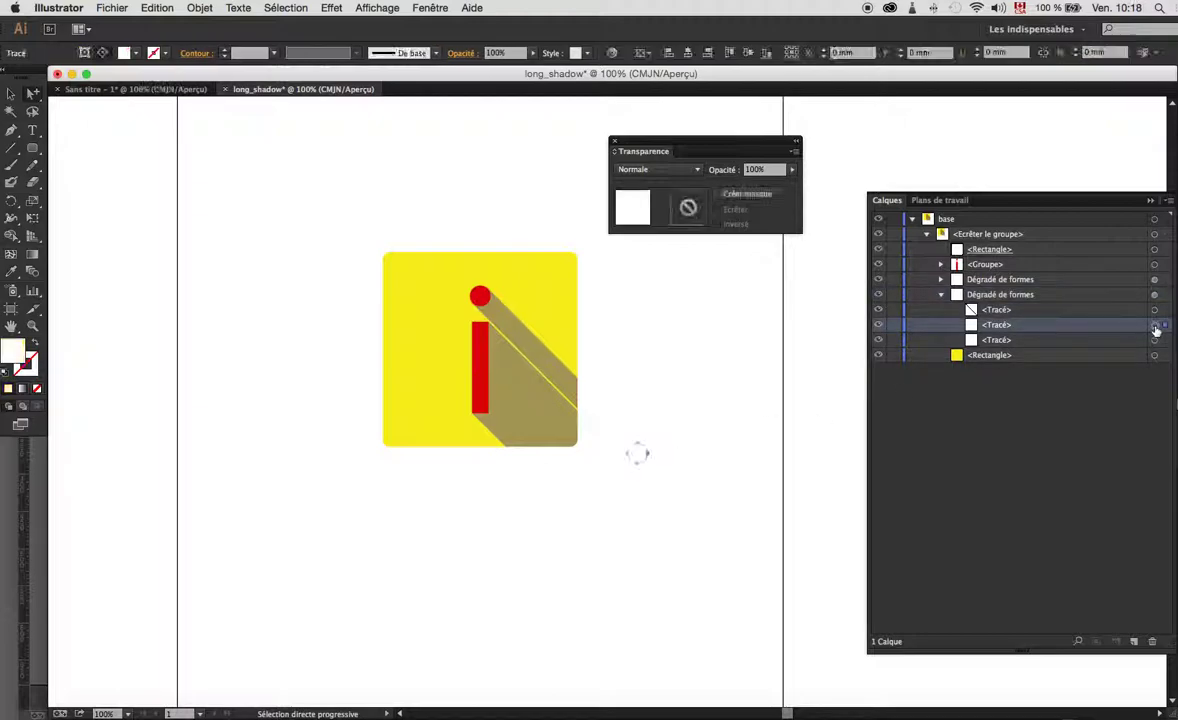
{"action": "left_click", "coordinate": [795, 170]}
{"action": "left_click_drag", "start_coordinate": [792, 182], "coordinate": [735, 181]}
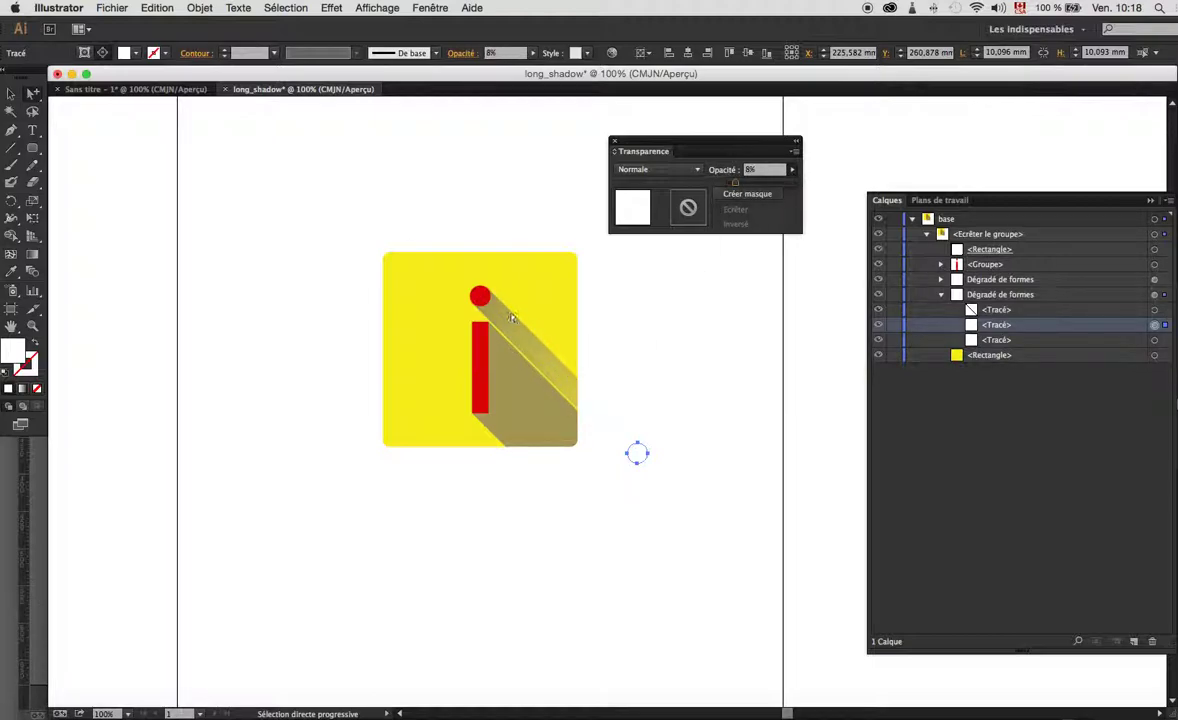
{"action": "left_click_drag", "start_coordinate": [733, 184], "coordinate": [731, 183]}
{"action": "left_click", "coordinate": [1156, 341]}
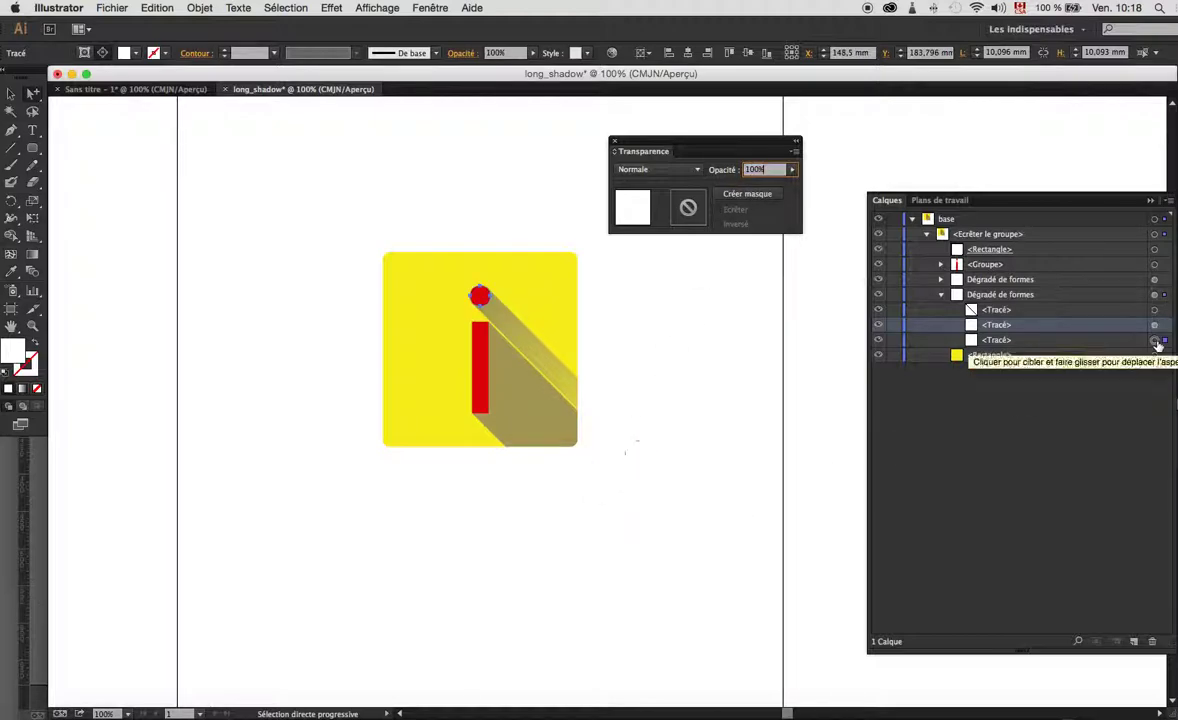
- Expand the stem's shadow blend and set the opacity of its offset rectangle to 9%
{"action": "left_click", "coordinate": [940, 279]}
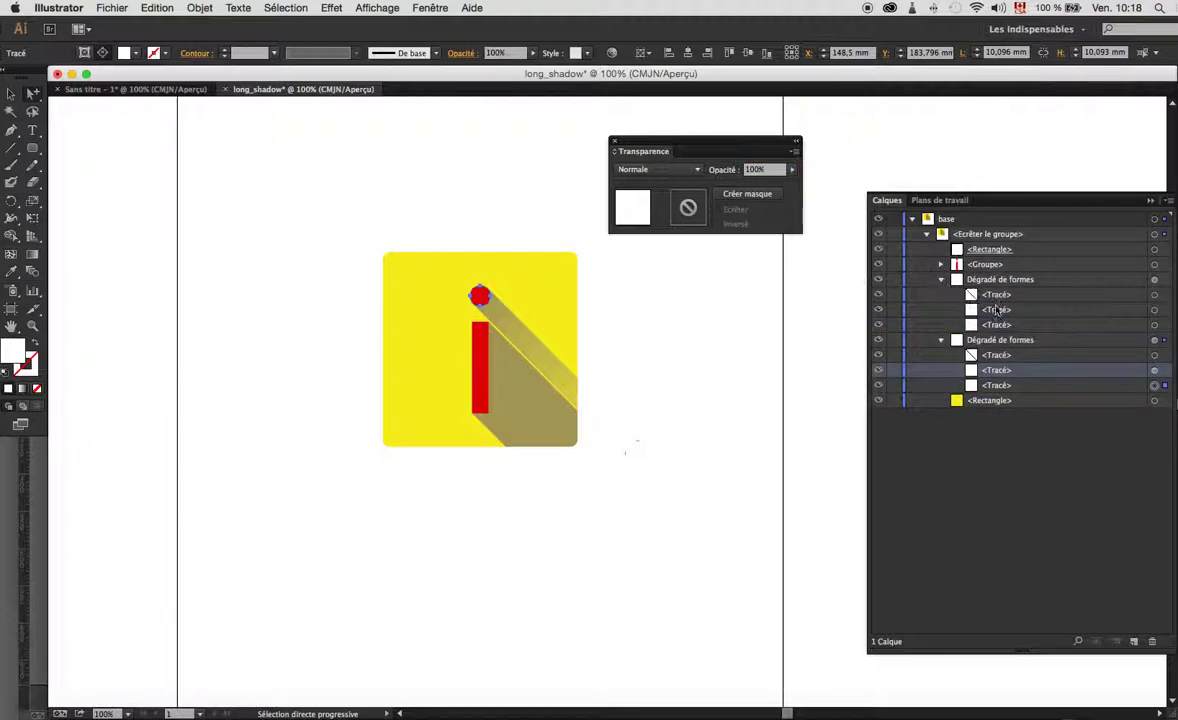
{"action": "left_click", "coordinate": [1157, 325]}
{"action": "left_click", "coordinate": [1156, 310]}
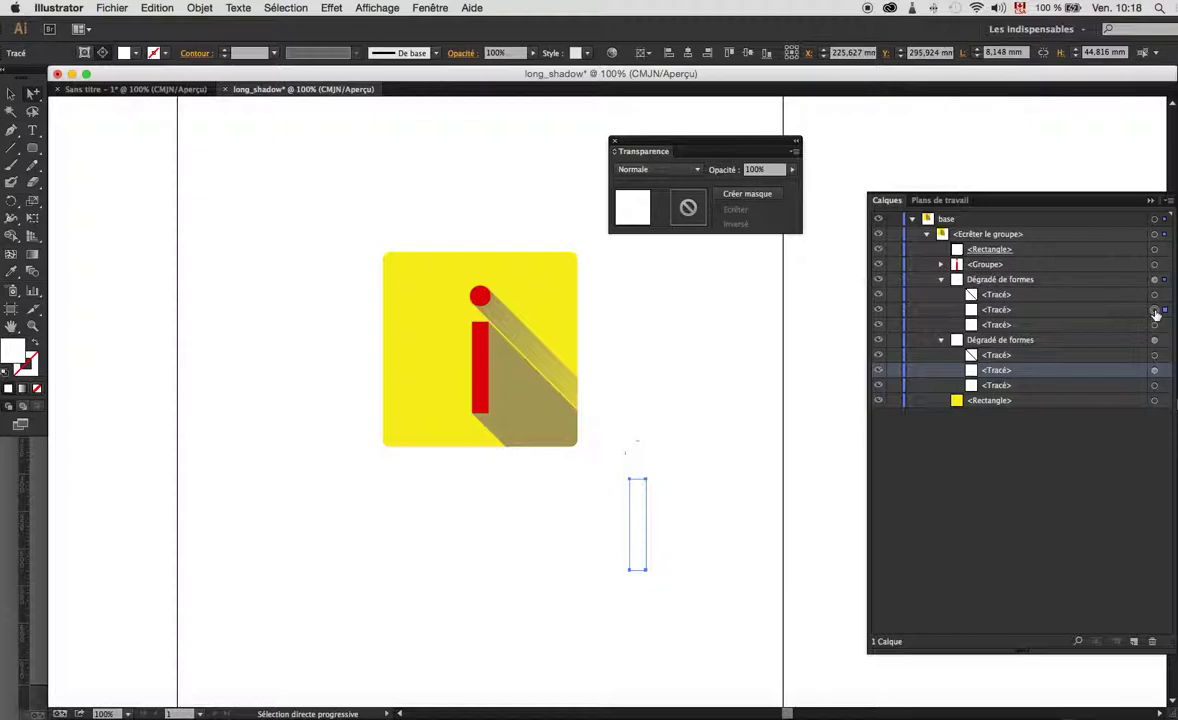
{"action": "left_click", "coordinate": [793, 171]}
{"action": "left_click_drag", "start_coordinate": [794, 182], "coordinate": [714, 187]}
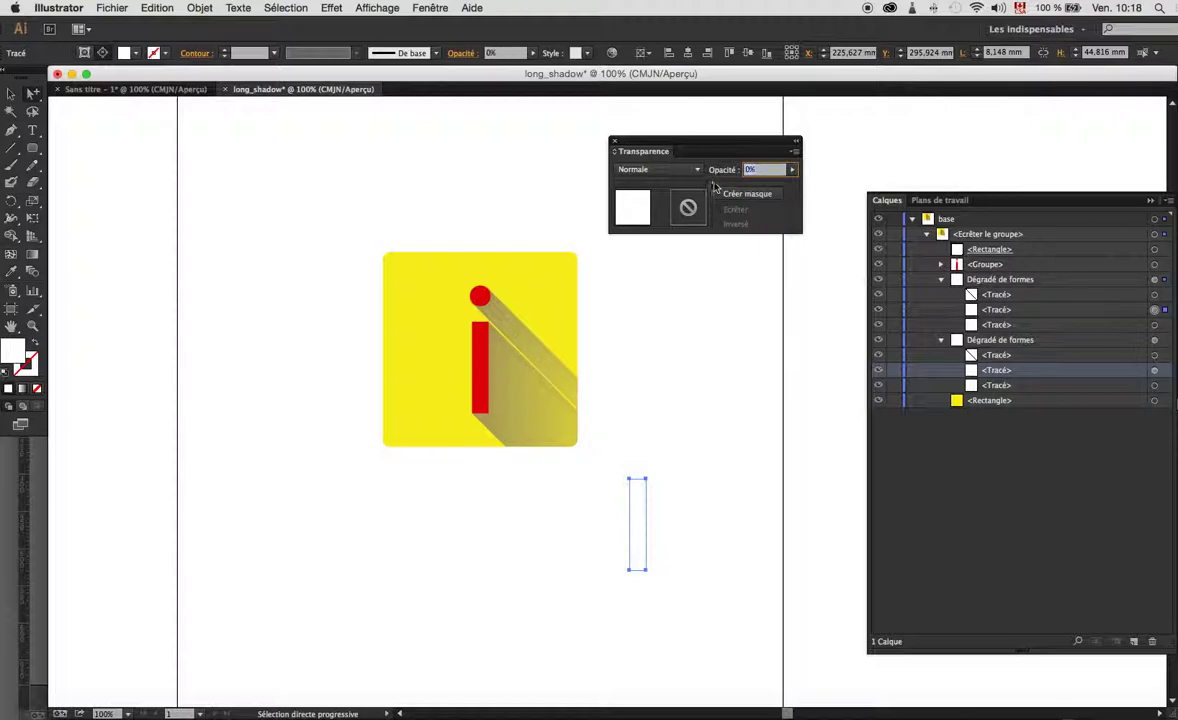
{"action": "left_click", "coordinate": [793, 171]}
{"action": "left_click_drag", "start_coordinate": [734, 188], "coordinate": [738, 187]}
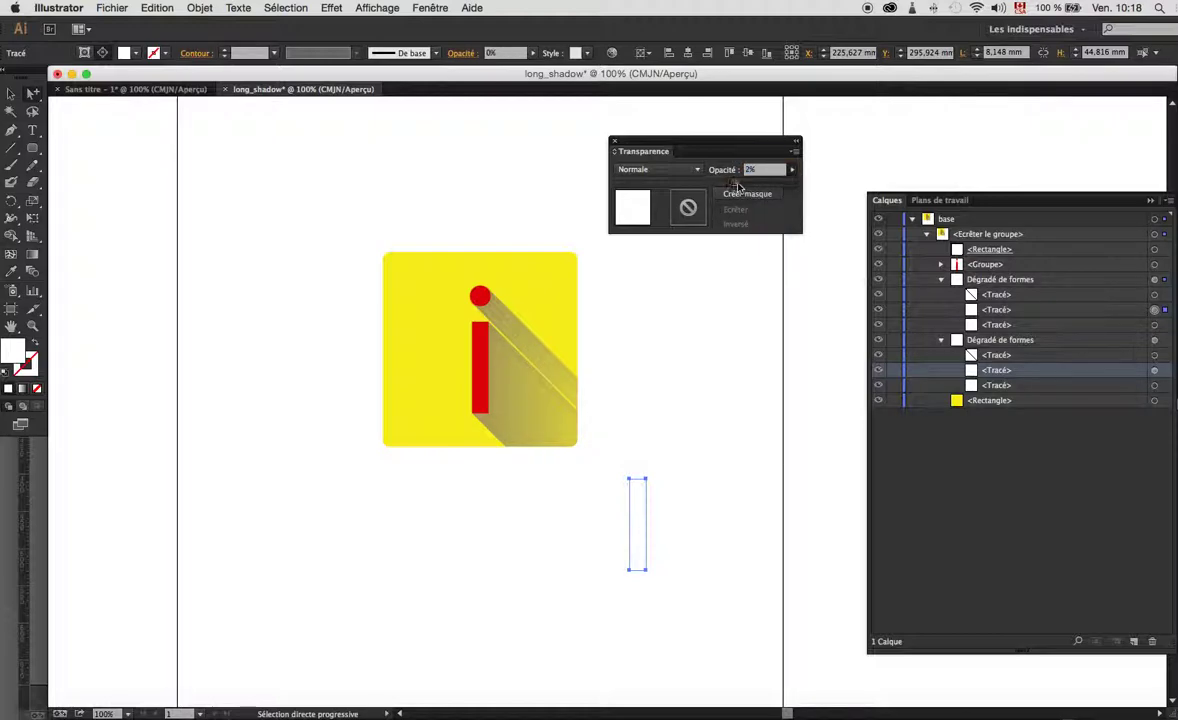
{"action": "left_click", "coordinate": [746, 302]}
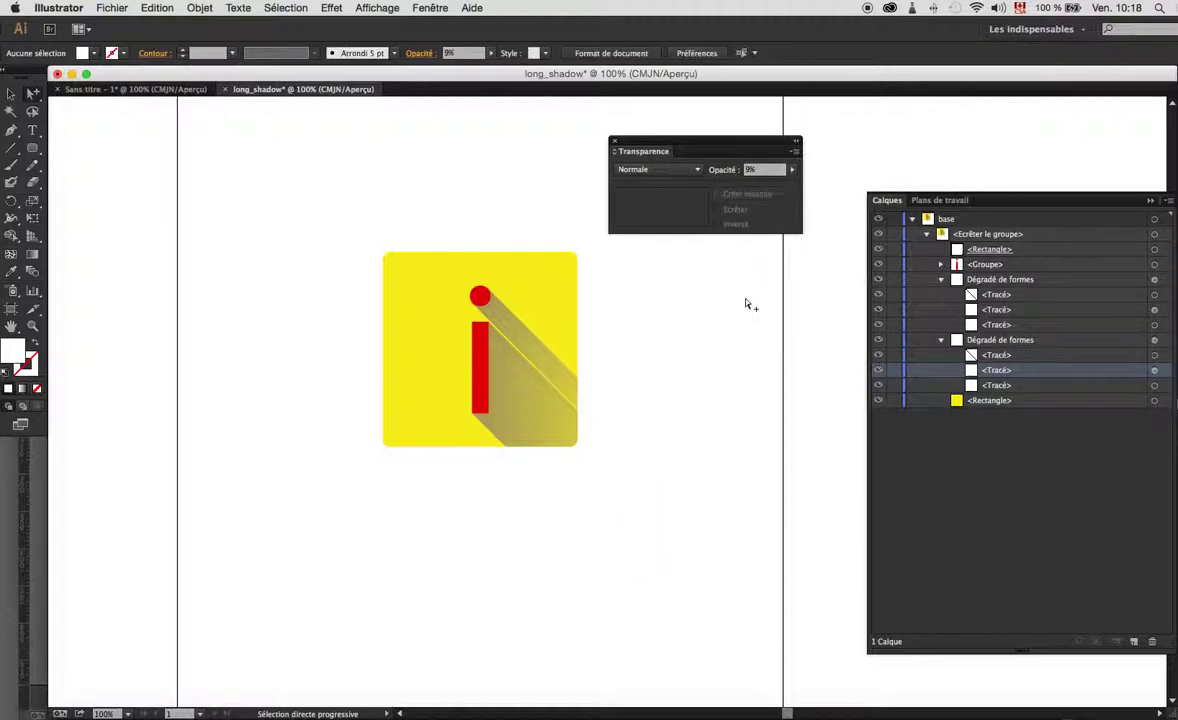